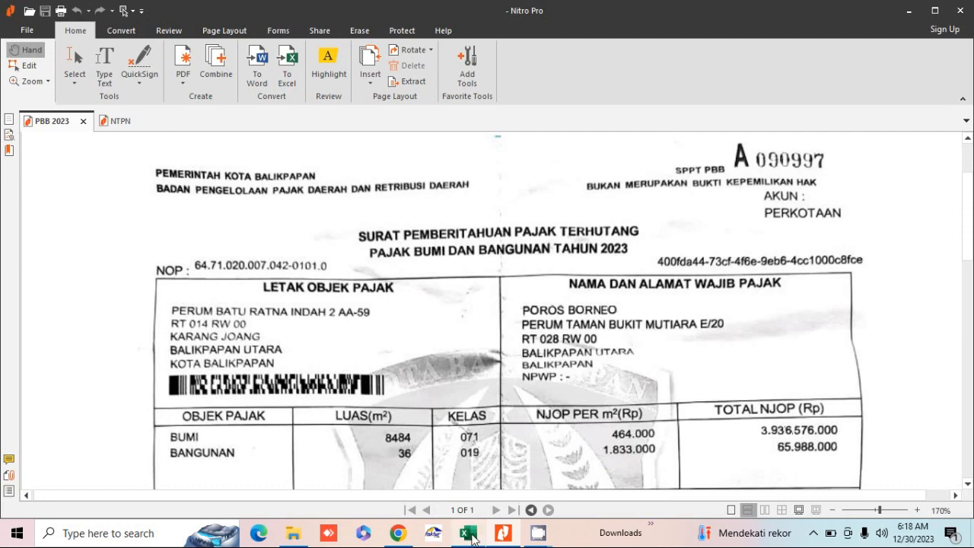
# Step: Bring the PPN KMS workbook forward and review the Juli to Des month headings
pyautogui.click(469, 534)
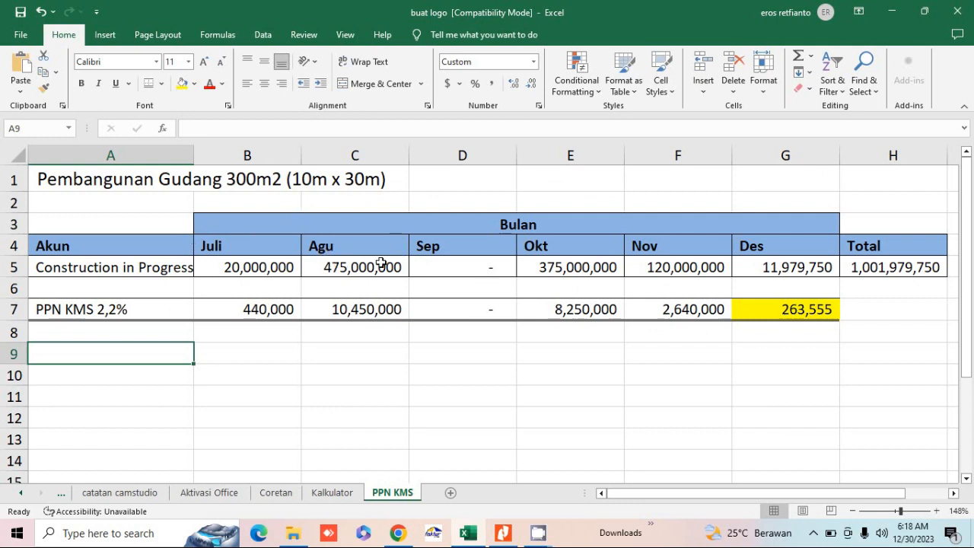
pyautogui.click(268, 247)
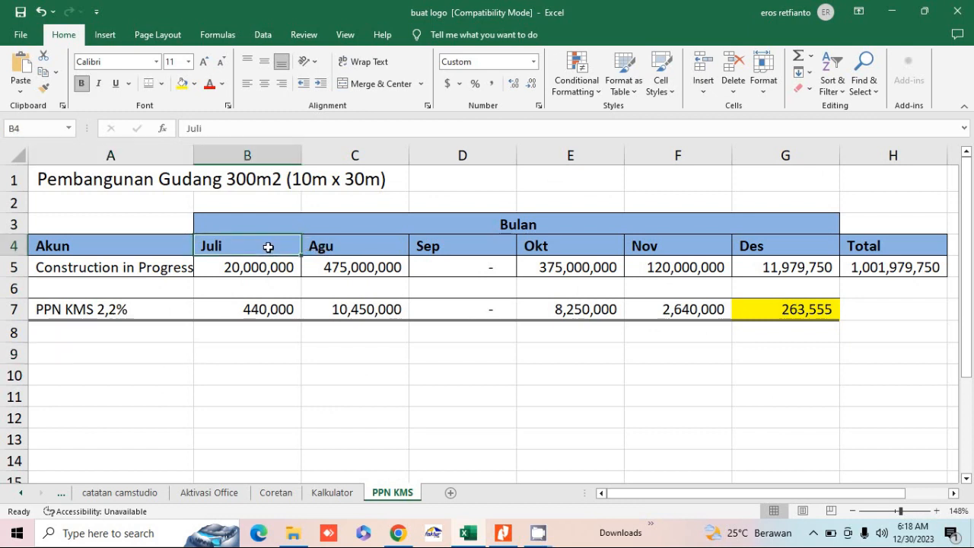
pyautogui.click(760, 253)
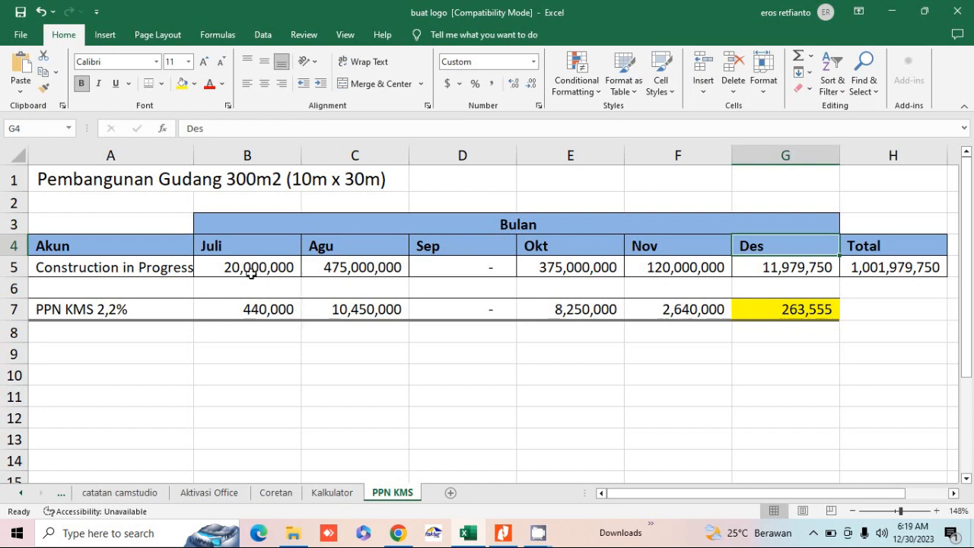
# Step: Inspect the July PPN KMS amount and its =B5*2.2% formula, plus the Agu–Okt amounts
pyautogui.click(245, 311)
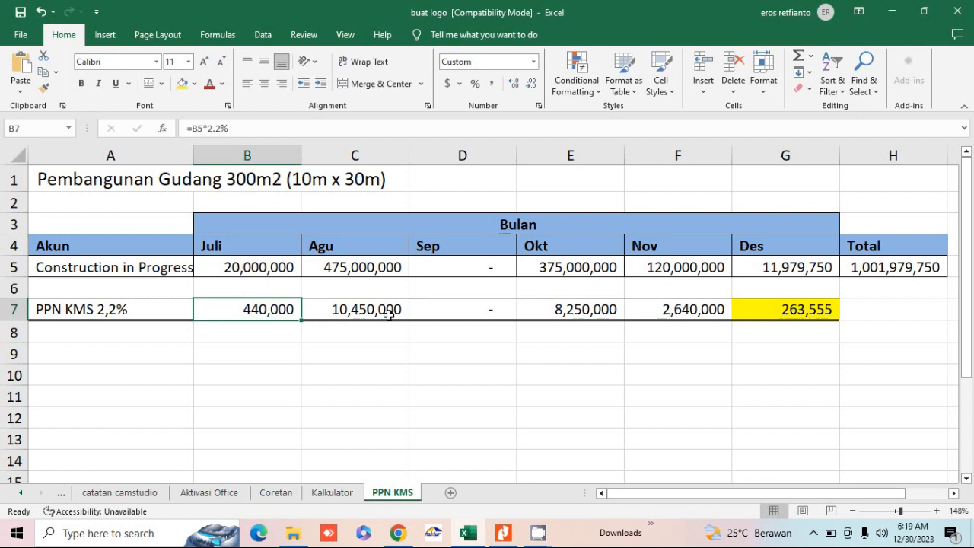
pyautogui.moveTo(583, 306); pyautogui.dragTo(311, 282)
pyautogui.click(264, 308)
pyautogui.click(279, 334)
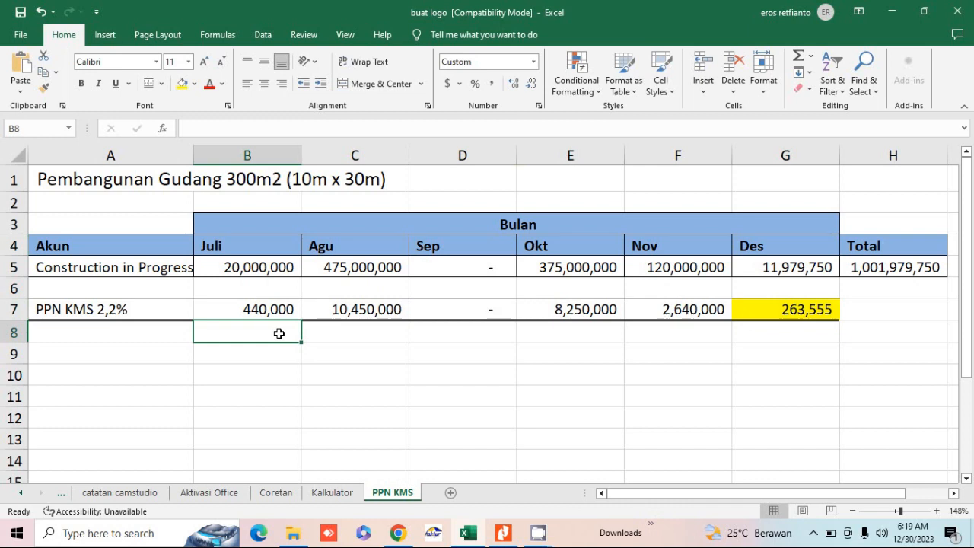
pyautogui.click(256, 310)
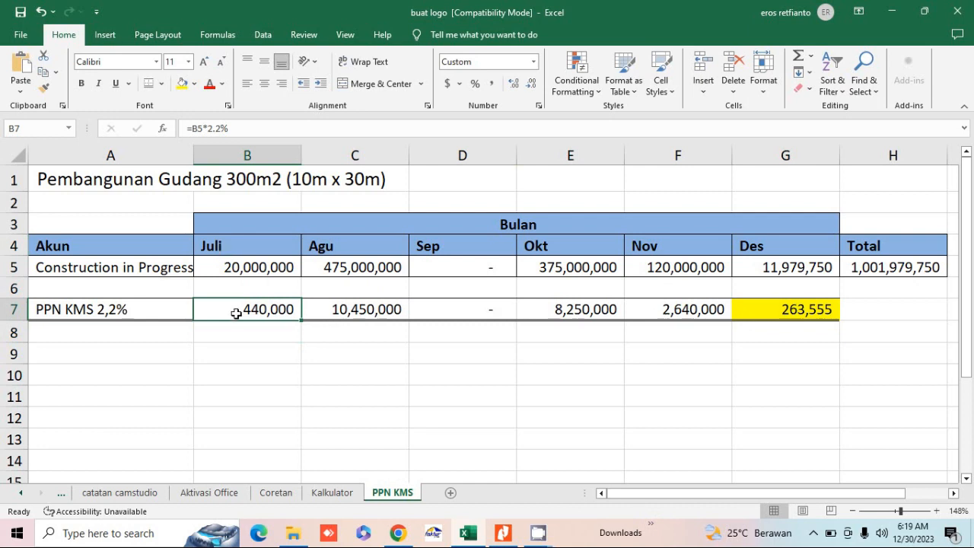
pyautogui.click(249, 332)
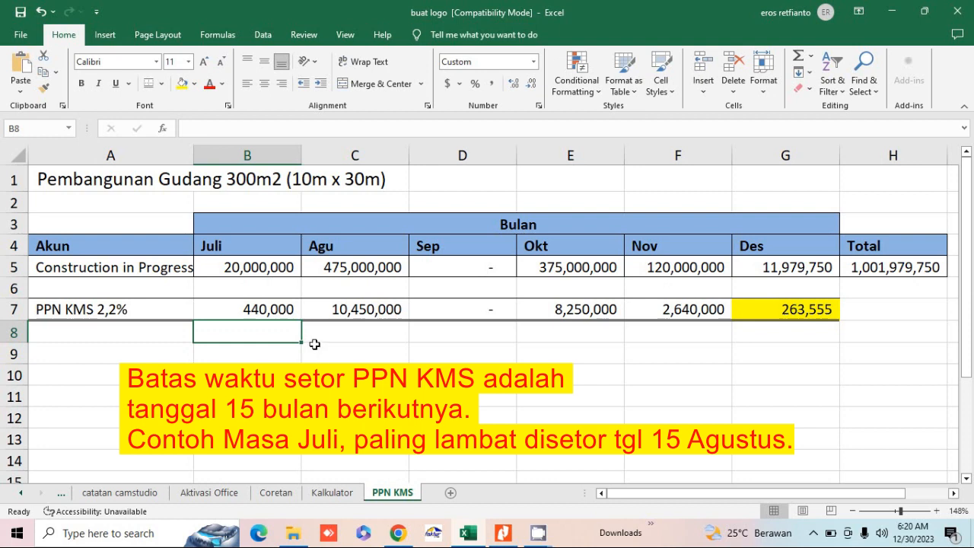
pyautogui.click(252, 309)
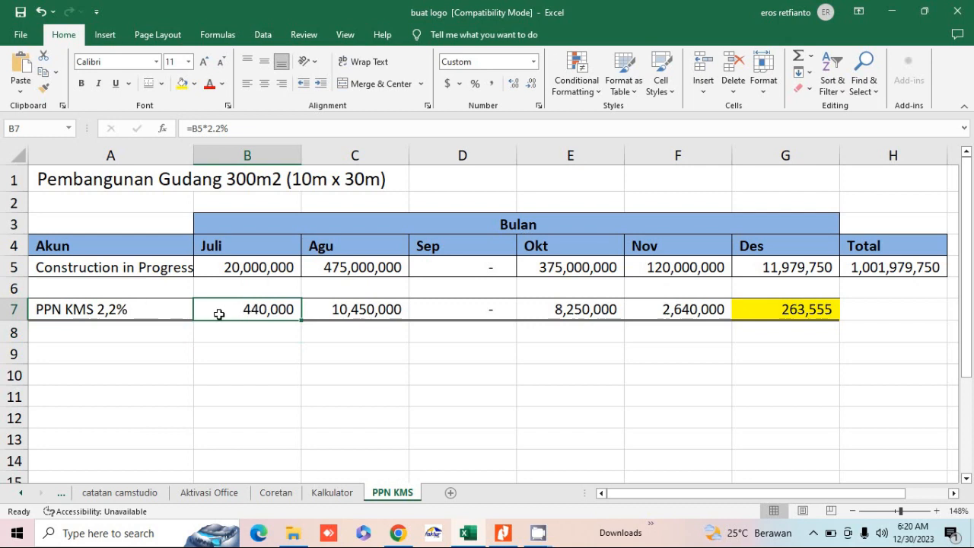
pyautogui.click(261, 274)
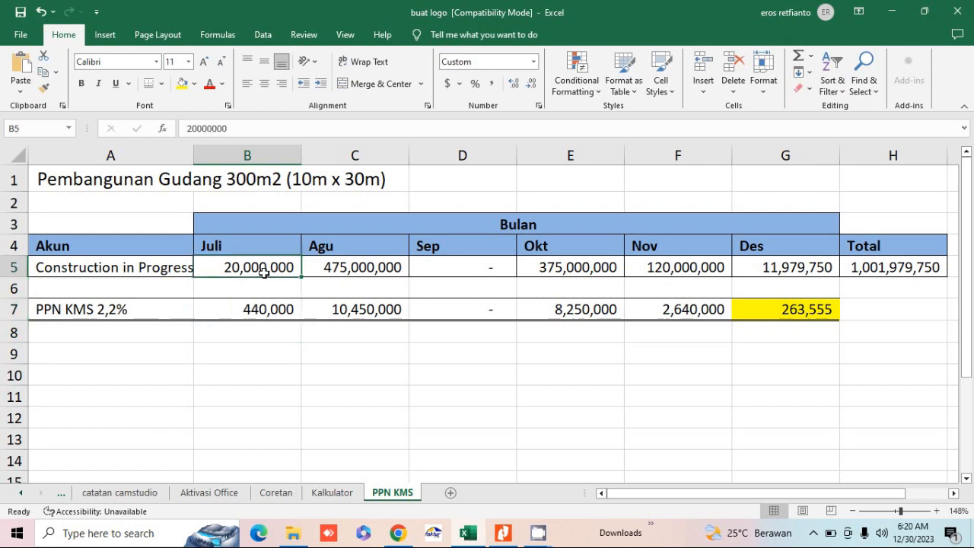
pyautogui.click(274, 308)
pyautogui.click(291, 254)
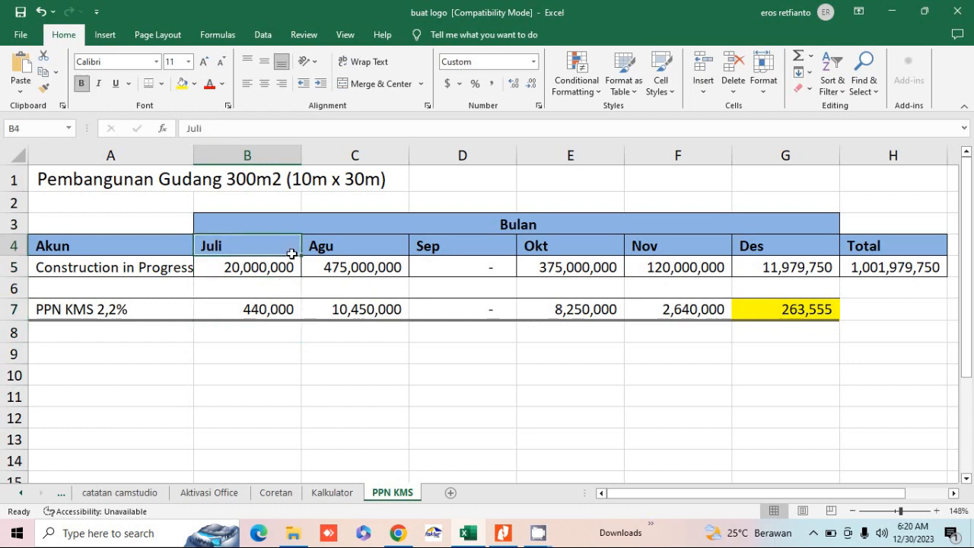
pyautogui.click(379, 306)
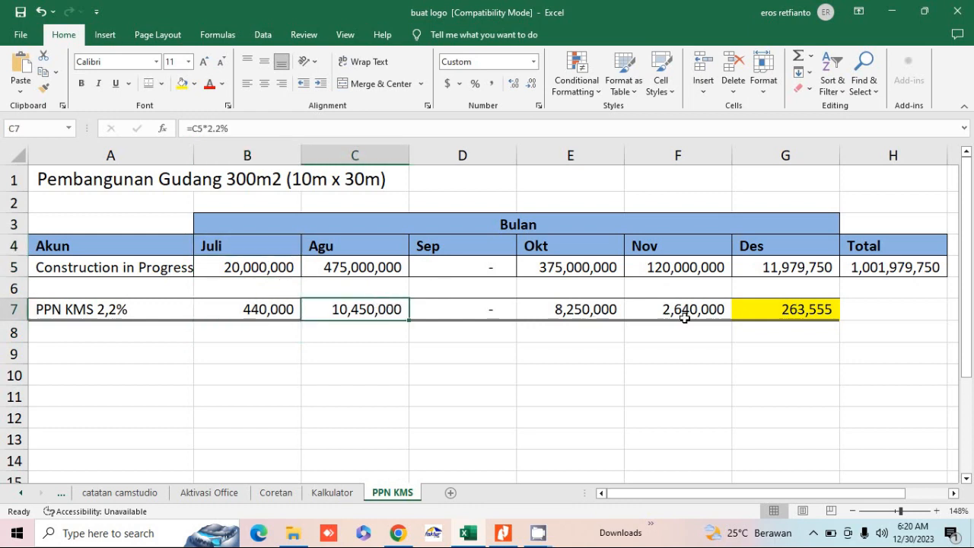
pyautogui.click(751, 317)
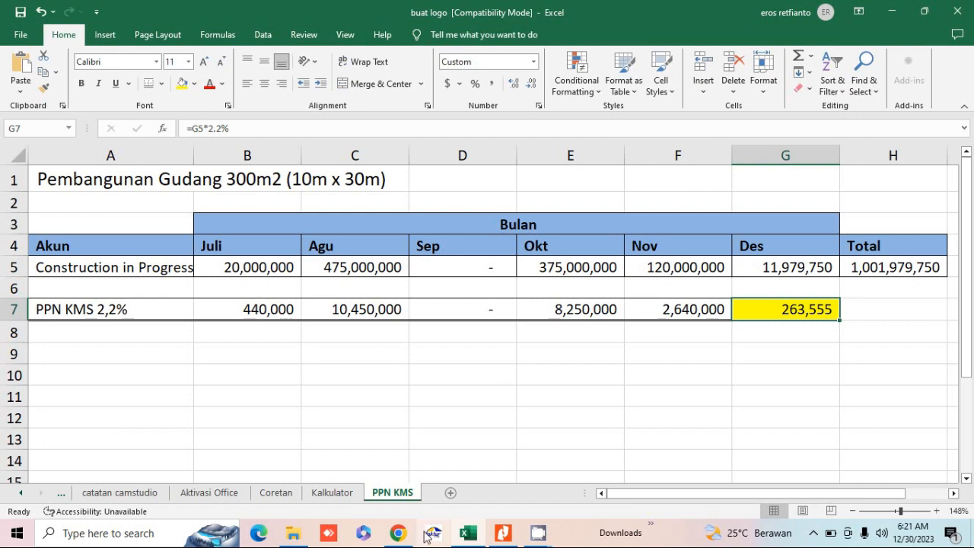
# Step: Search 'djponline' in Chrome, open the DJP Online site and dismiss the NIK-NPWP announcement
pyautogui.click(397, 533)
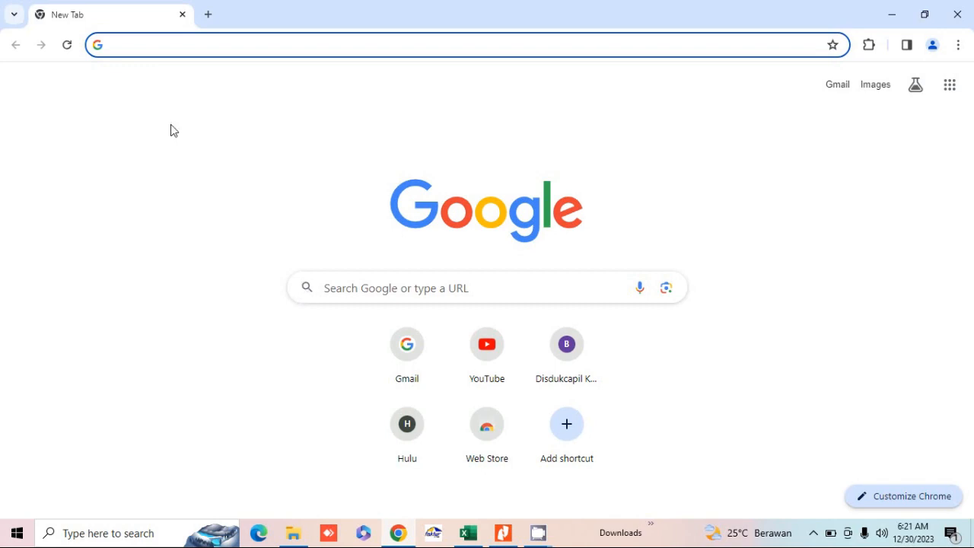
pyautogui.write('djp')
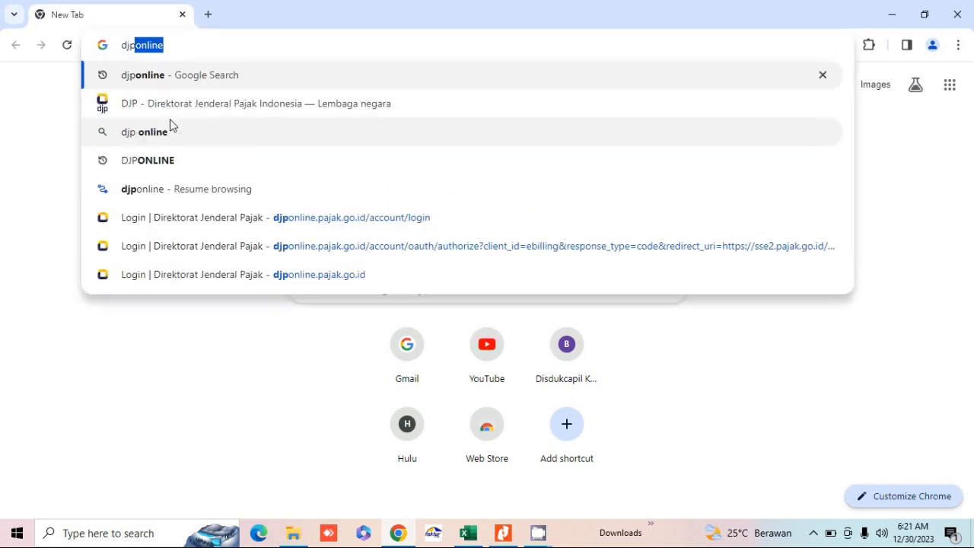
pyautogui.write('online')
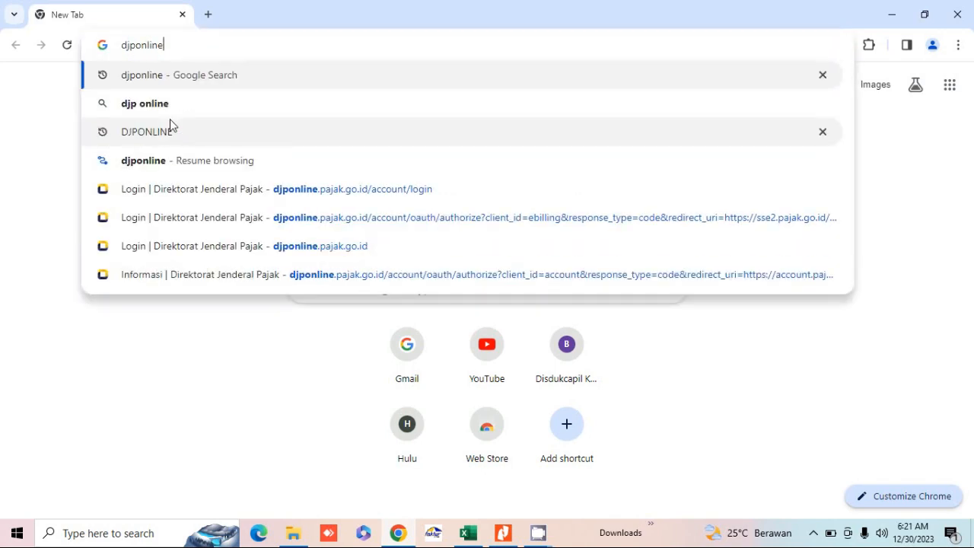
pyautogui.press('Return')
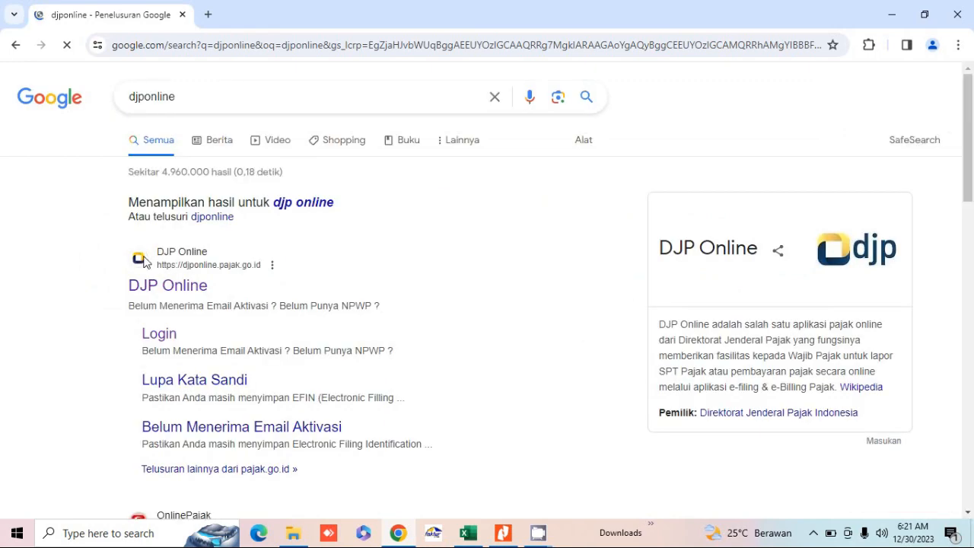
pyautogui.click(156, 295)
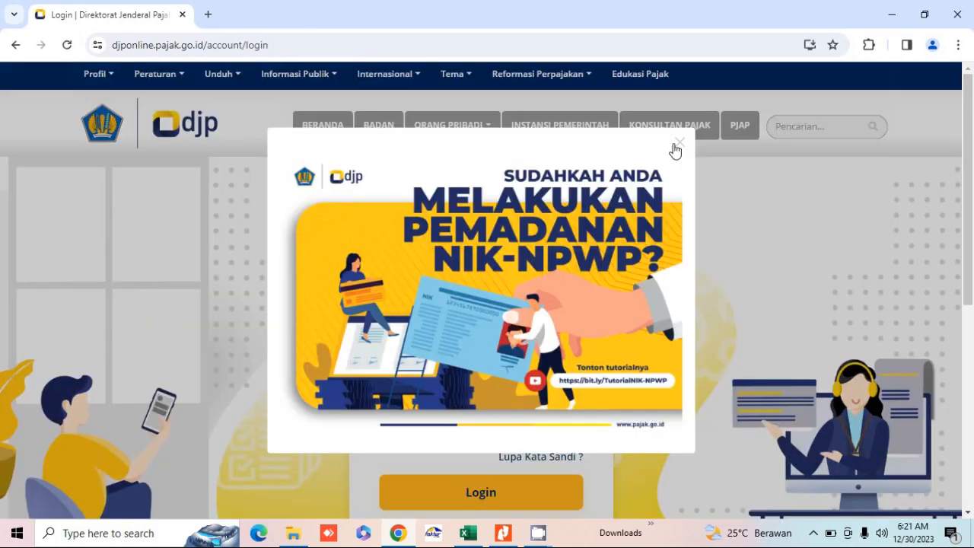
pyautogui.click(681, 144)
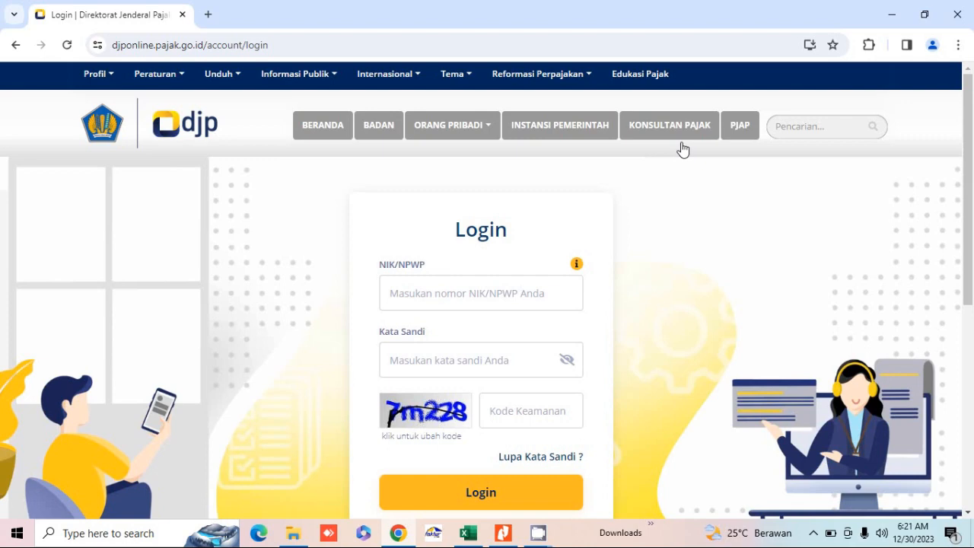
# Step: Fill in the taxpayer's NIK/NPWP, the account password and the captcha security code
pyautogui.hotkey('ctrl', 'v')
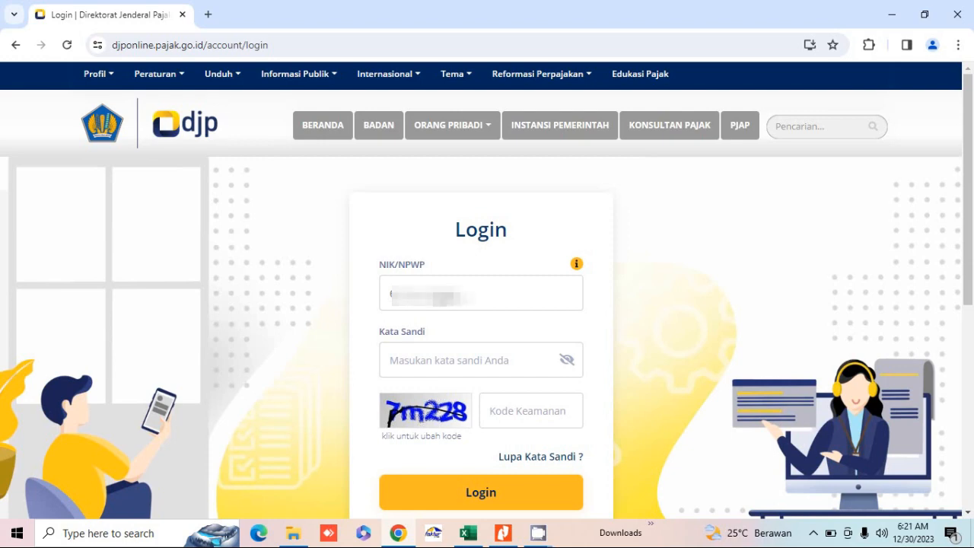
pyautogui.write('0000')
pyautogui.press('Tab')
pyautogui.write('••••••••••')
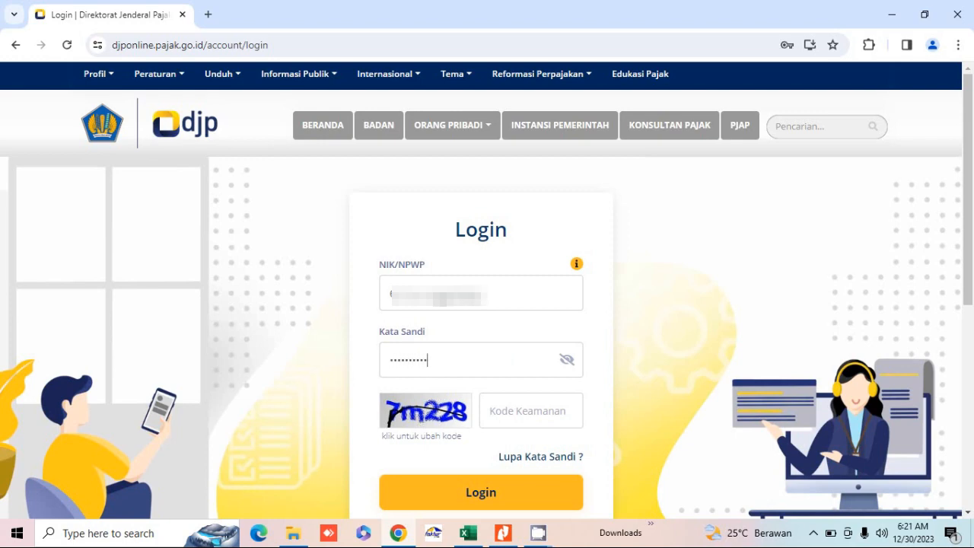
pyautogui.write('••••')
pyautogui.click(508, 412)
pyautogui.write('7')
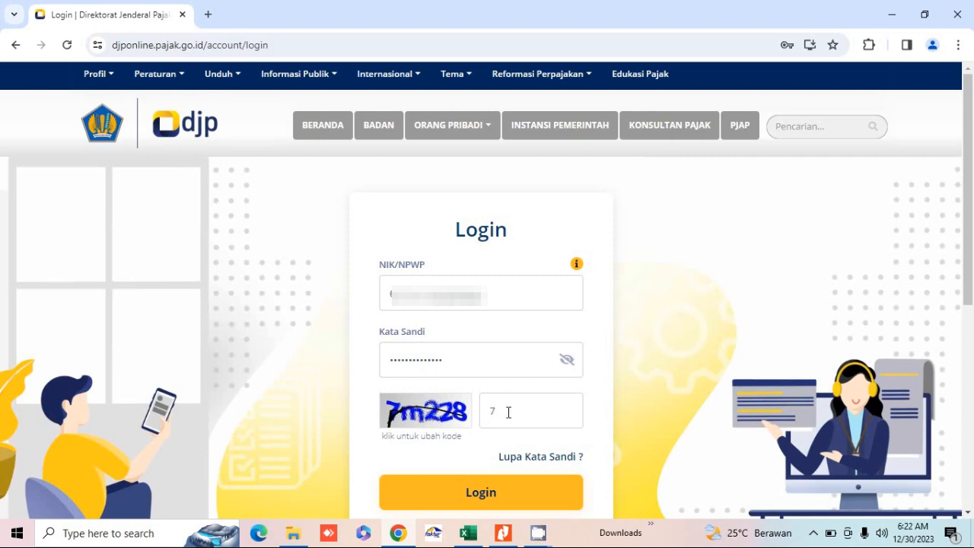
pyautogui.write('m228')
# Step: Log in and open the e-Billing Form Buat Kode Billing from the Bayar section
pyautogui.click(495, 493)
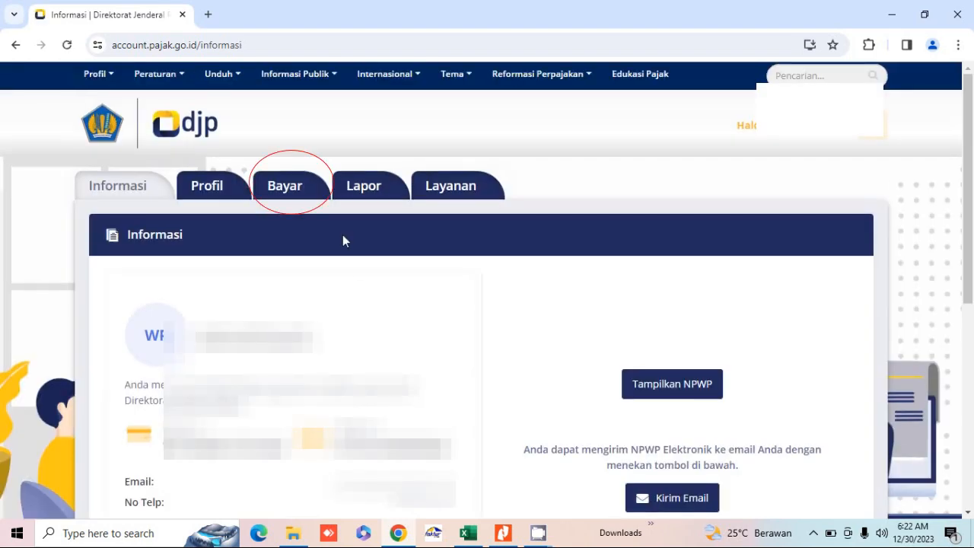
pyautogui.click(284, 200)
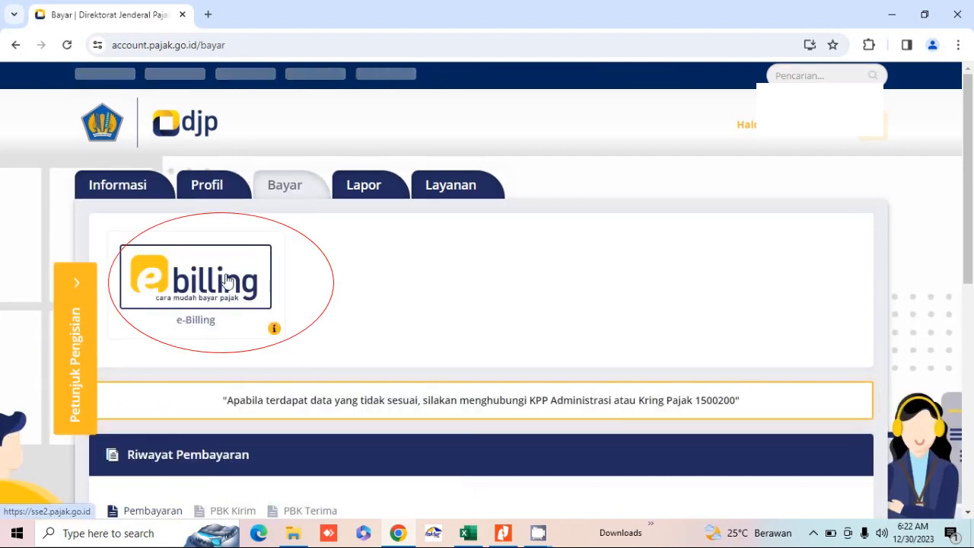
pyautogui.click(226, 280)
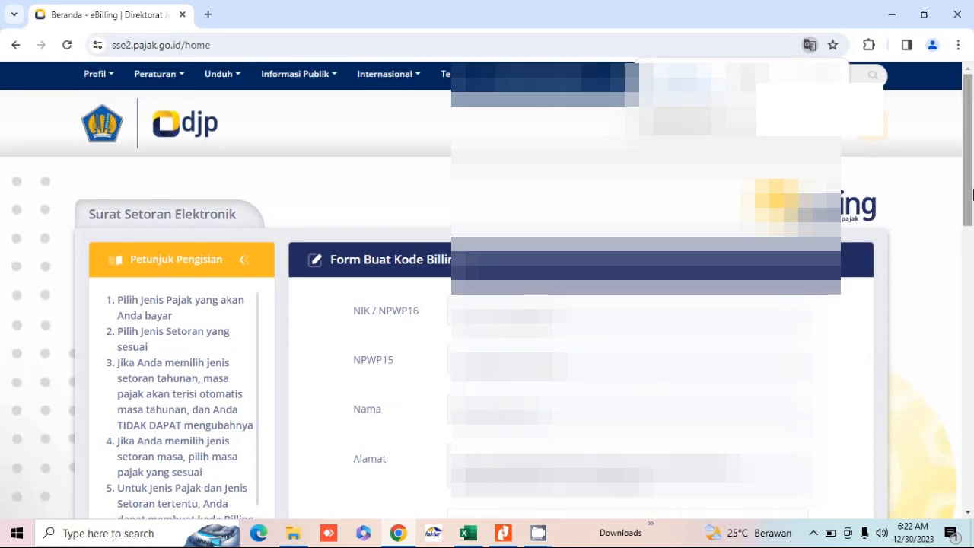
pyautogui.moveTo(971, 227); pyautogui.dragTo(967, 324)
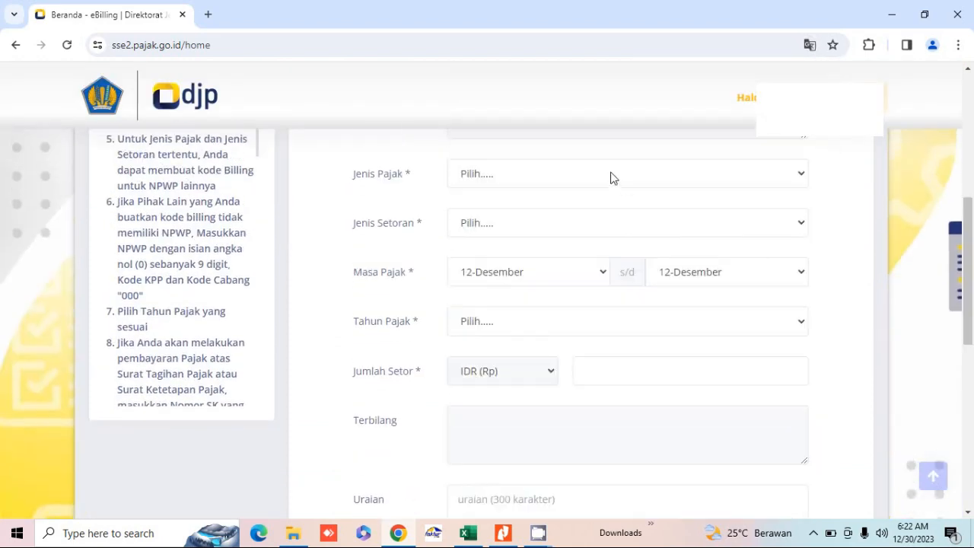
# Step: Set Jenis Pajak 411211-PPN Dalam Negeri, Jenis Setoran 103-Kegiatan Membangun Sendiri, Masa Pajak 12-Desember
pyautogui.click(610, 176)
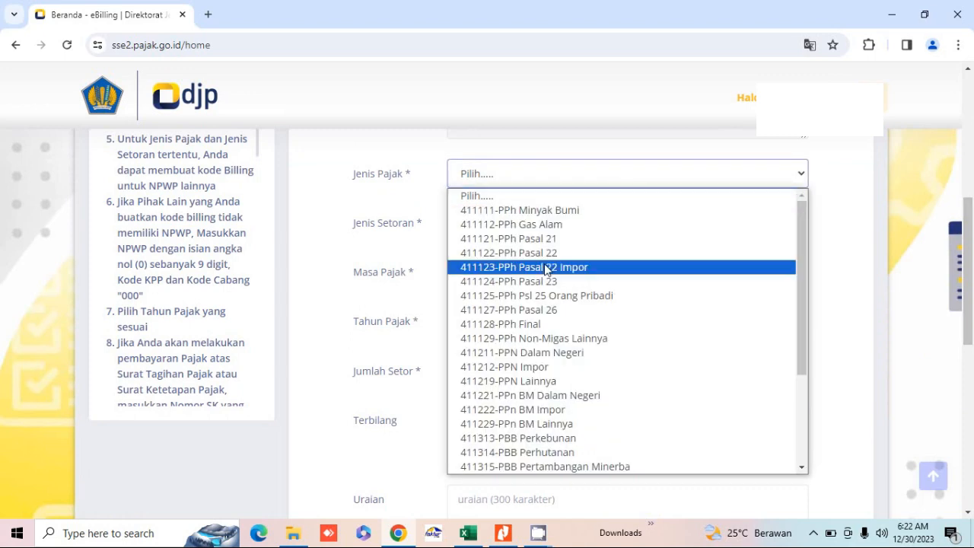
pyautogui.click(496, 352)
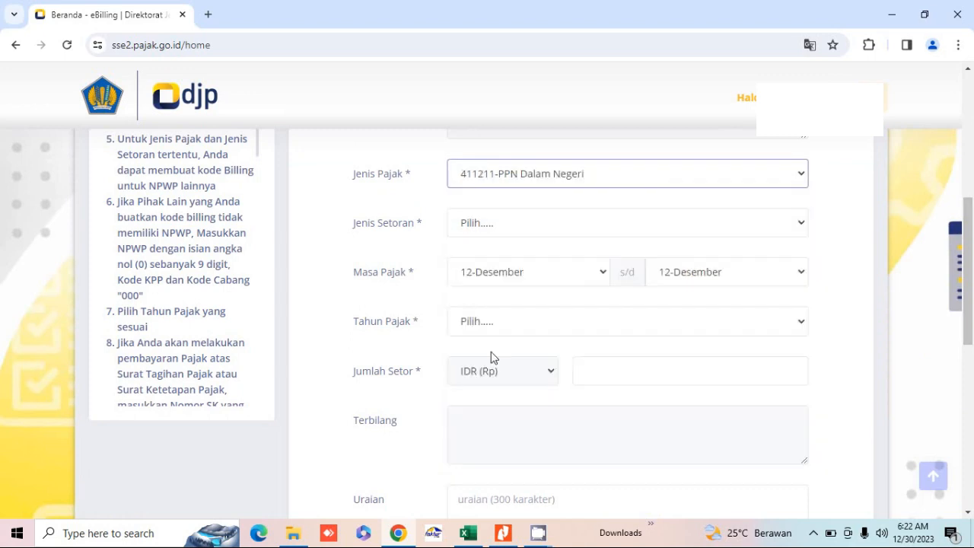
pyautogui.click(525, 224)
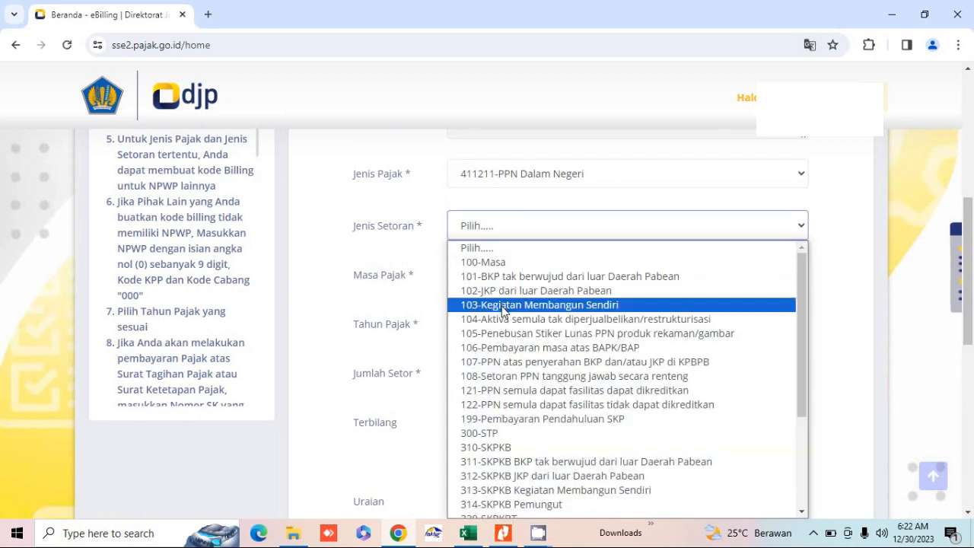
pyautogui.click(502, 307)
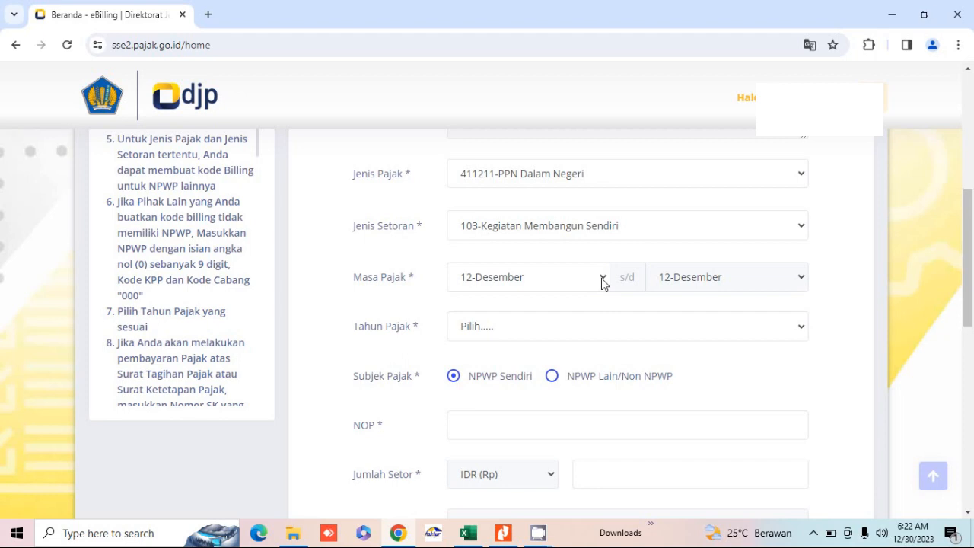
pyautogui.click(601, 282)
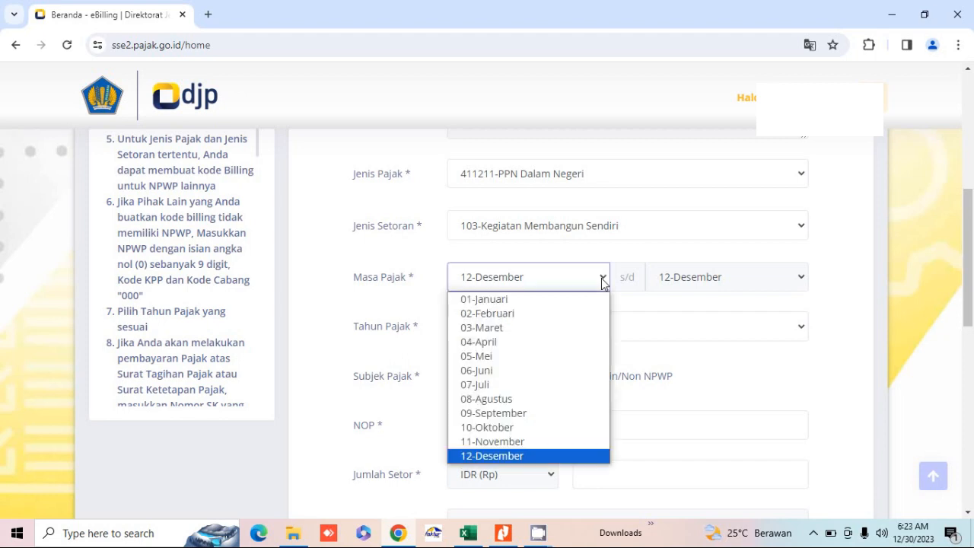
pyautogui.click(481, 456)
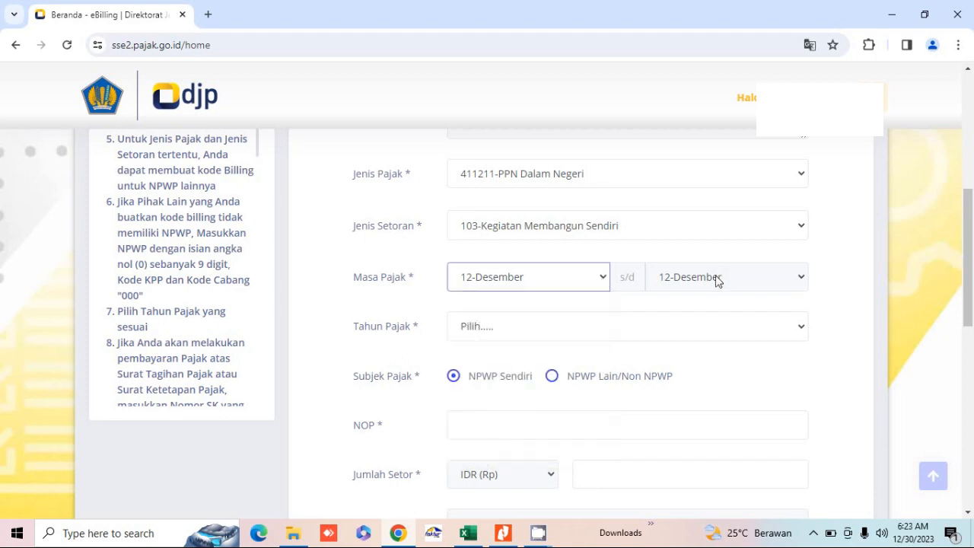
# Step: Set Tahun Pajak to 2023 and bring up the PBB 2023 notice in Nitro Pro
pyautogui.click(541, 330)
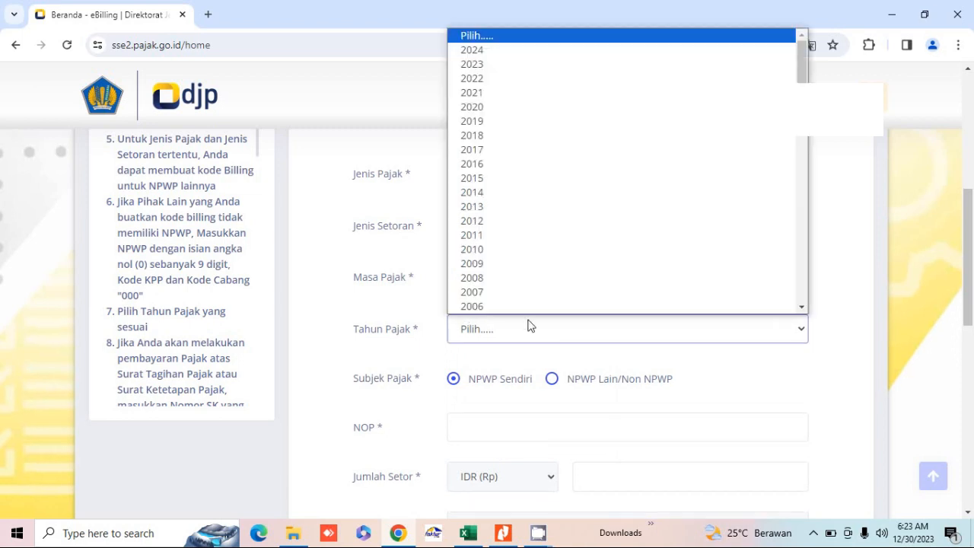
pyautogui.click(476, 64)
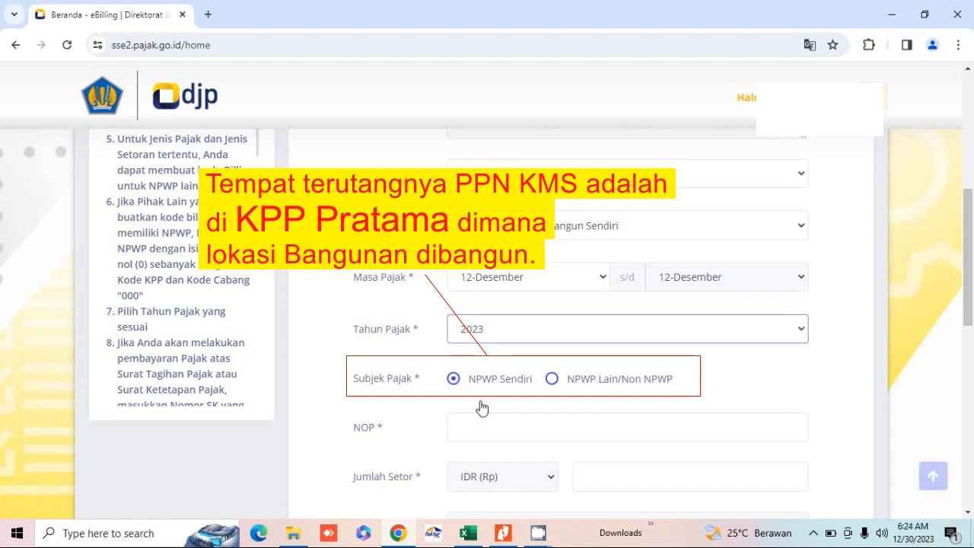
pyautogui.click(515, 537)
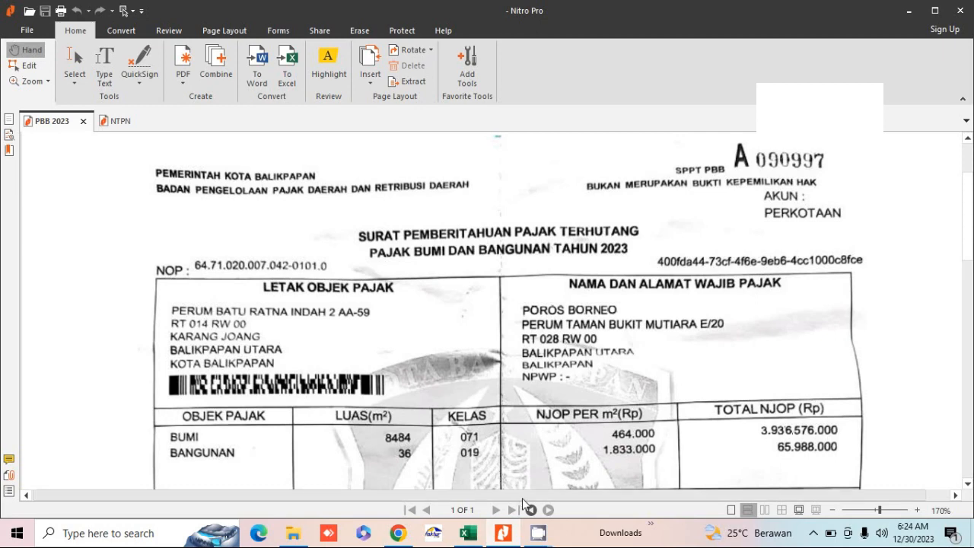
# Step: Switch from the PBB 2023 notice back to the e-Billing form in Chrome
pyautogui.click(403, 534)
# Step: Fill the NOP field with the property's tax object number checked on the PBB 2023 notice
pyautogui.click(411, 327)
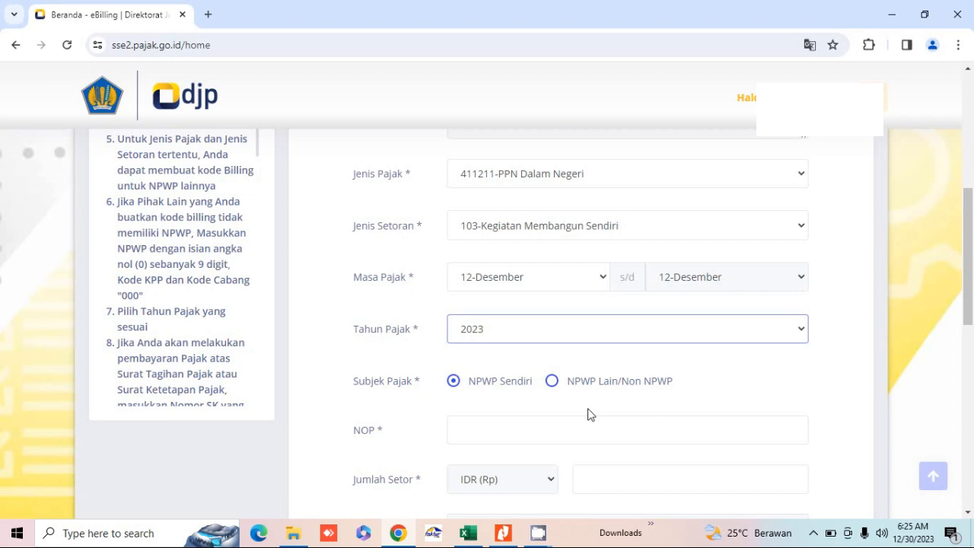
pyautogui.click(470, 433)
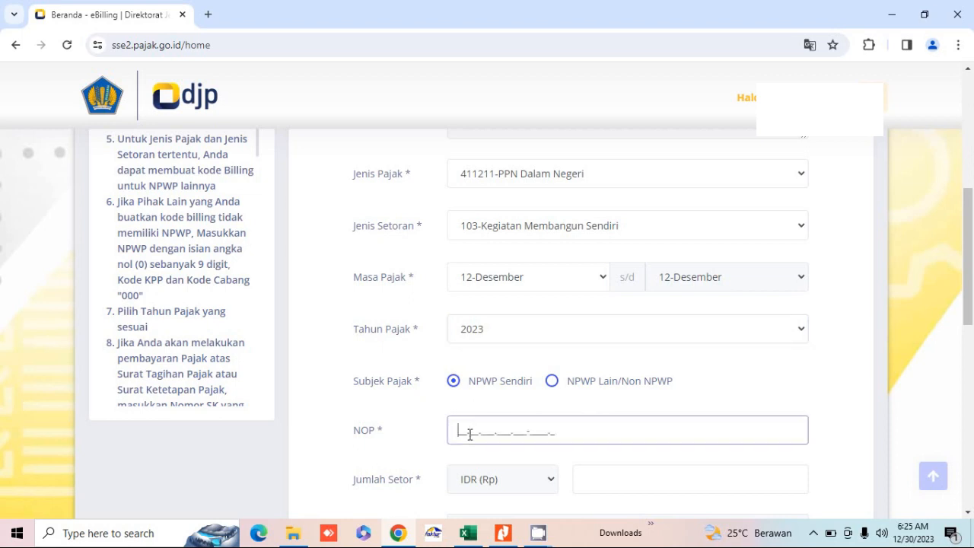
pyautogui.click(503, 532)
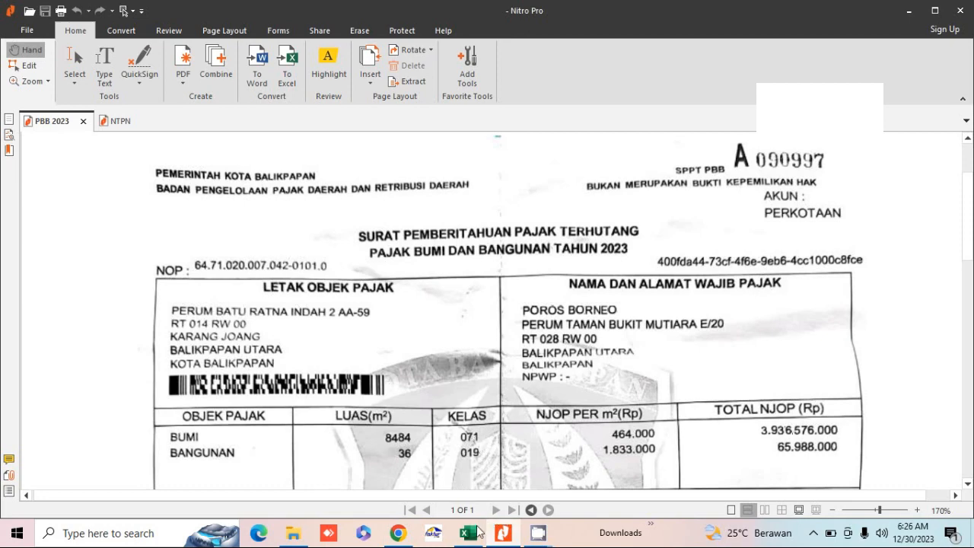
pyautogui.click(398, 532)
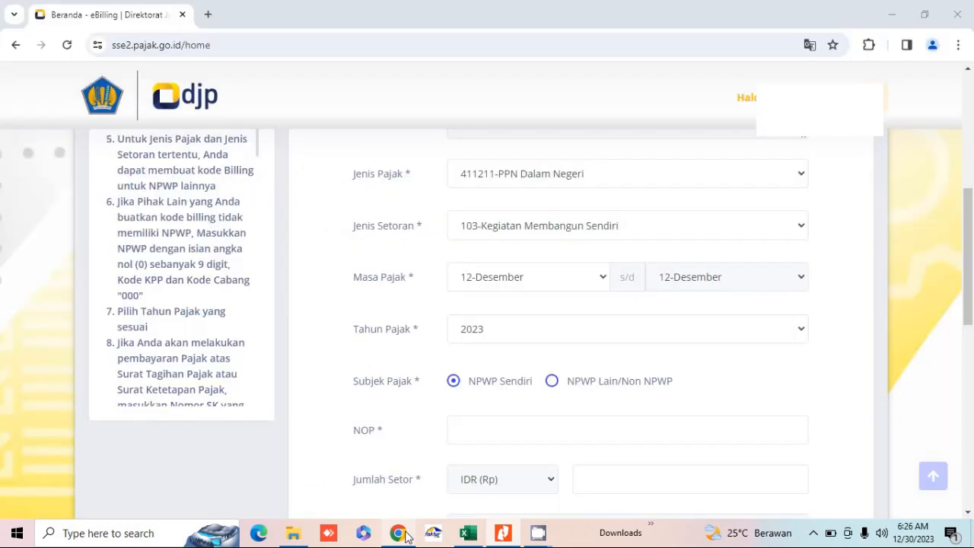
pyautogui.click(472, 427)
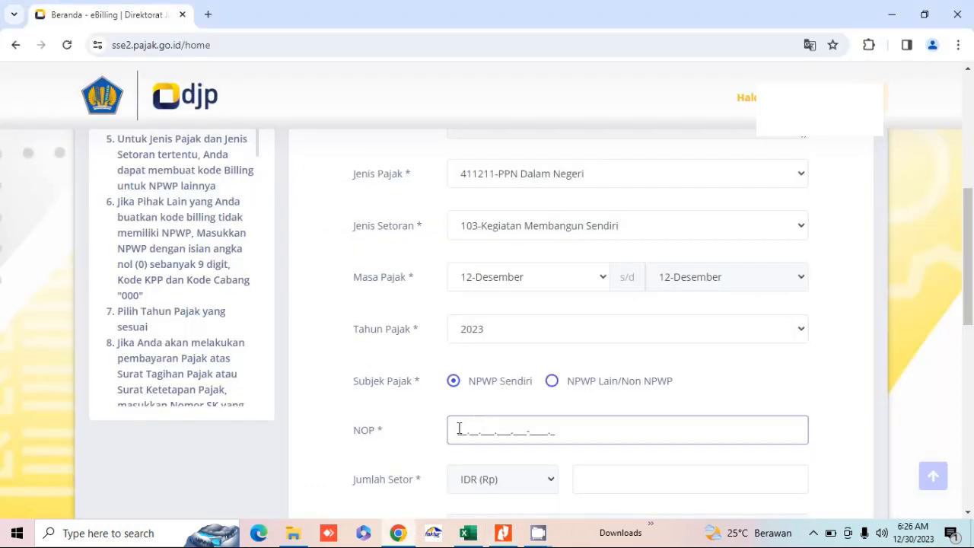
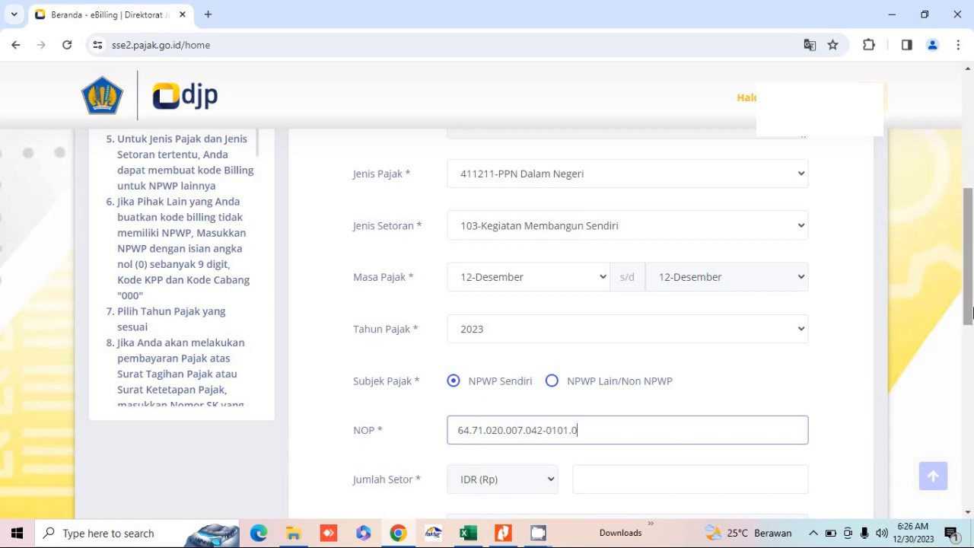
pyautogui.scroll(-2, 966, 312)
# Step: Enter Jumlah Setor 263.555, taken from Excel's December PPN KMS cell, so Terbilang fills in
pyautogui.click(699, 343)
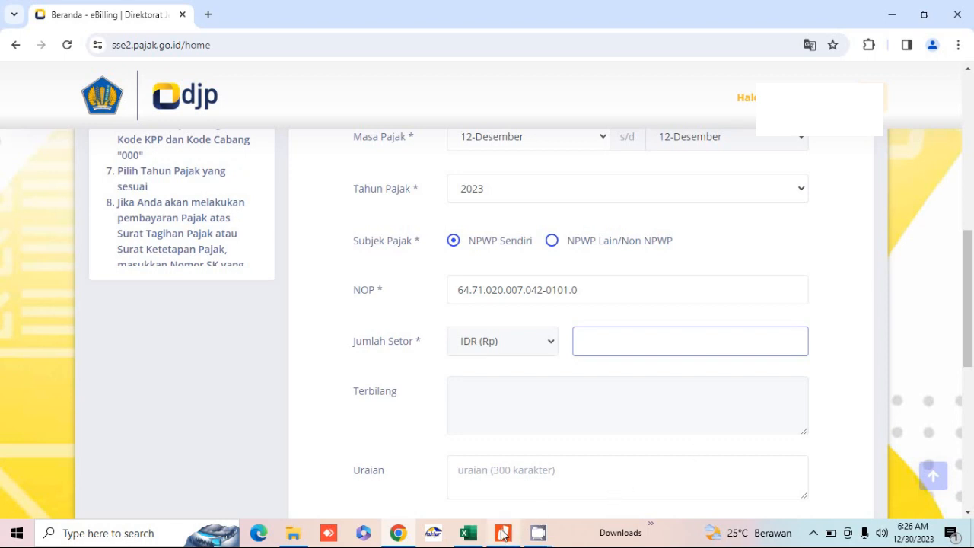
pyautogui.moveTo(469, 534)
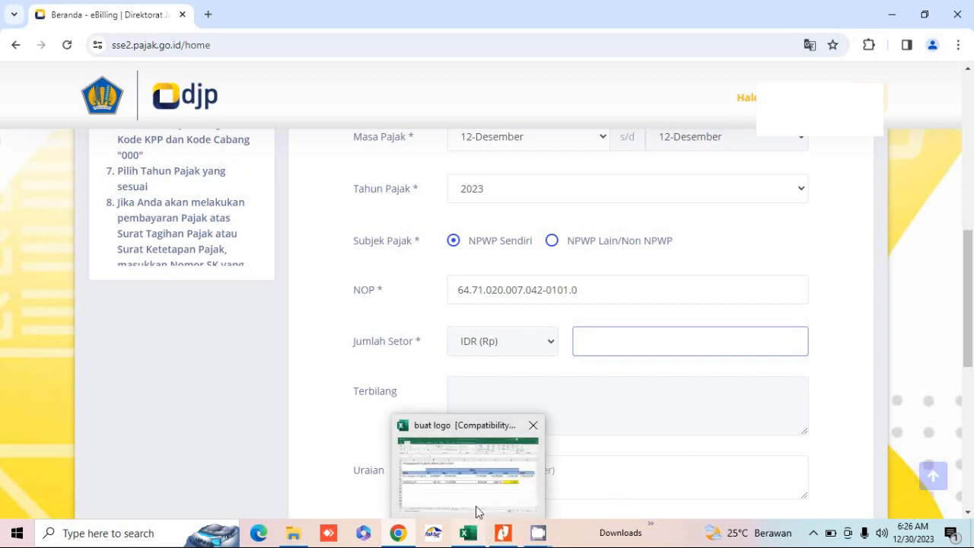
pyautogui.click(476, 504)
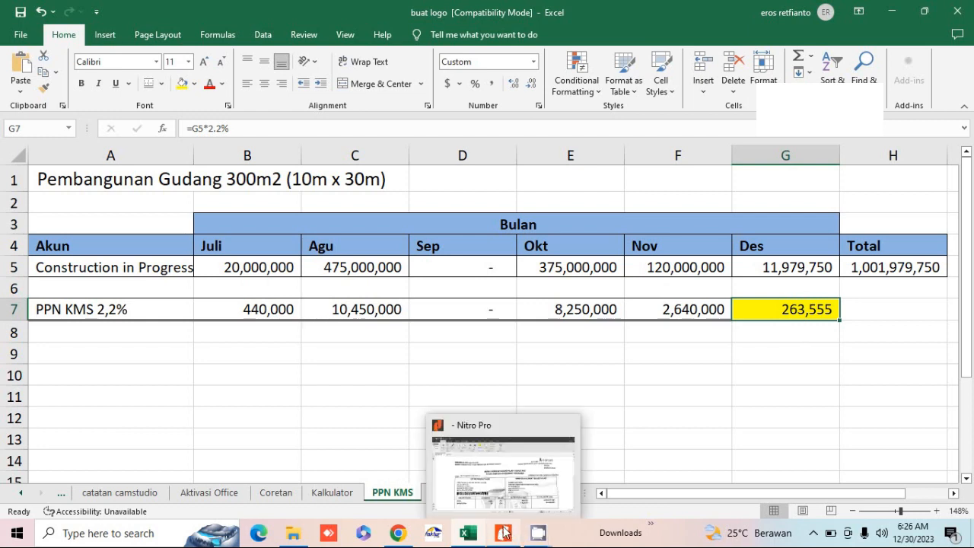
pyautogui.click(430, 534)
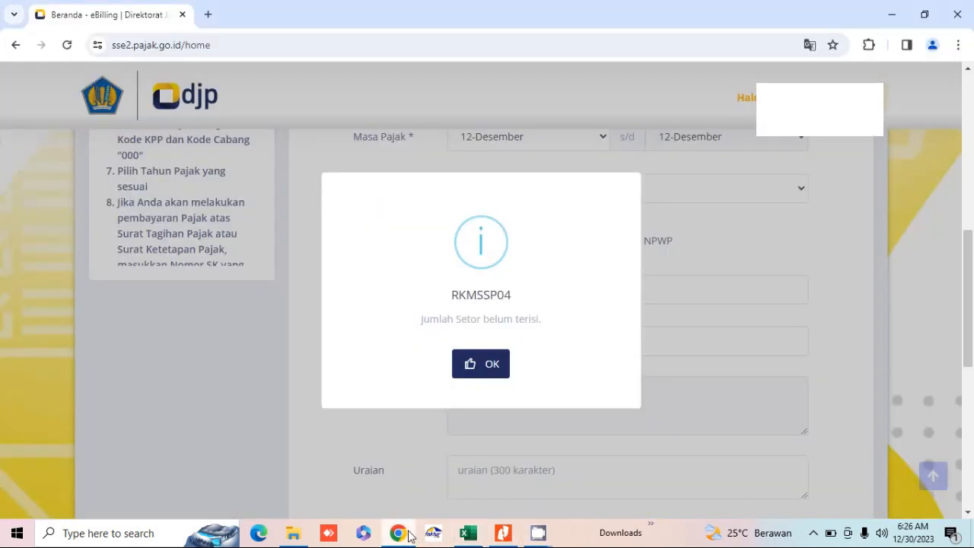
pyautogui.click(482, 379)
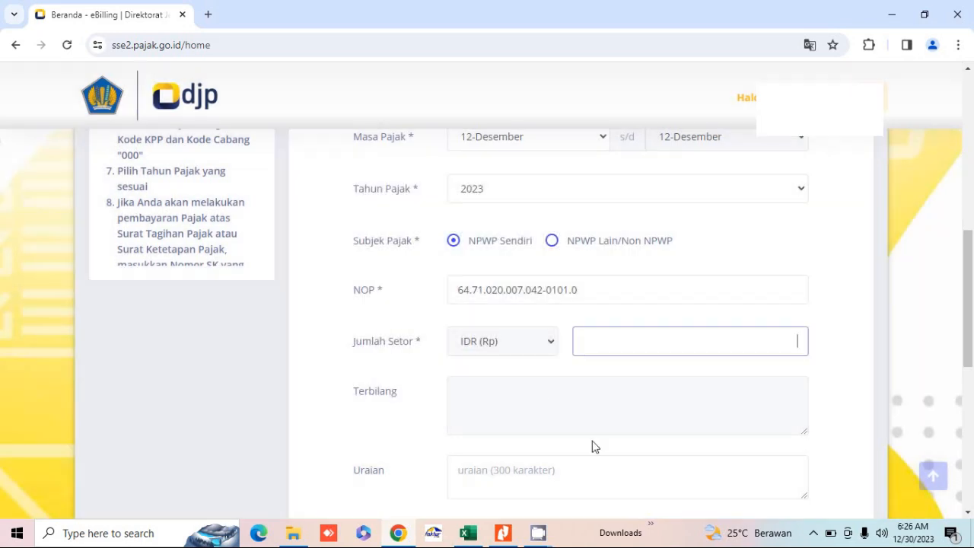
pyautogui.write('263.555')
pyautogui.press('Tab')
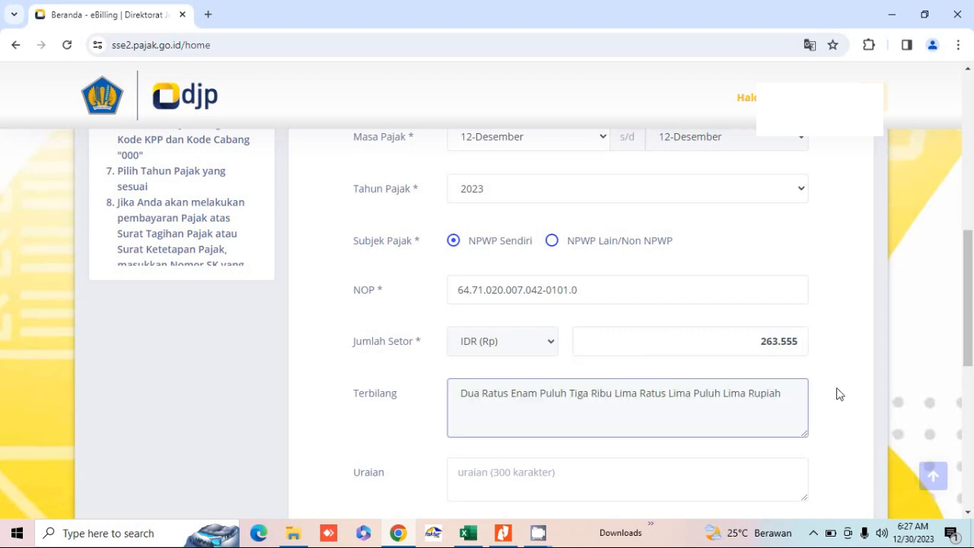
pyautogui.scroll(-3, 971, 323)
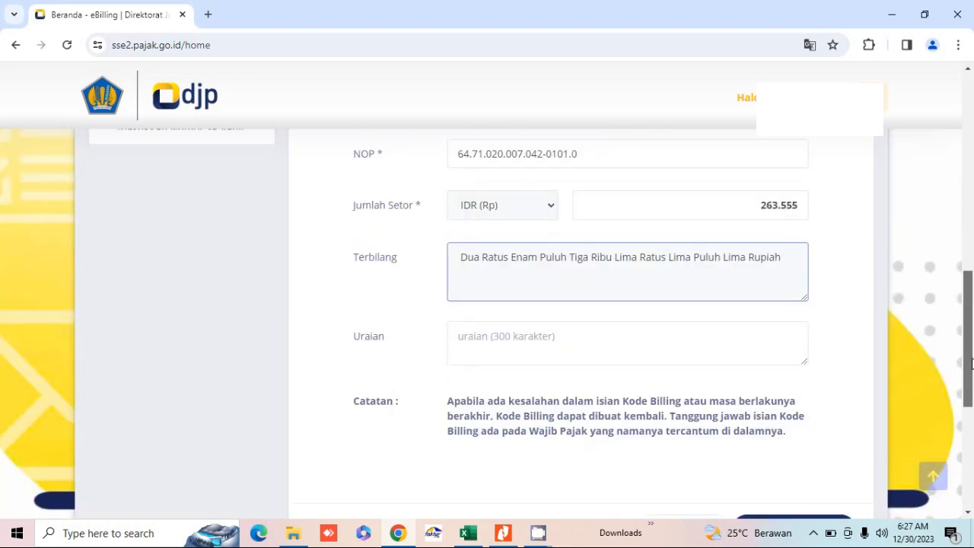
# Step: Create the billing code with the security code and print it to Cetakan Kode Billing (9).pdf
pyautogui.click(828, 450)
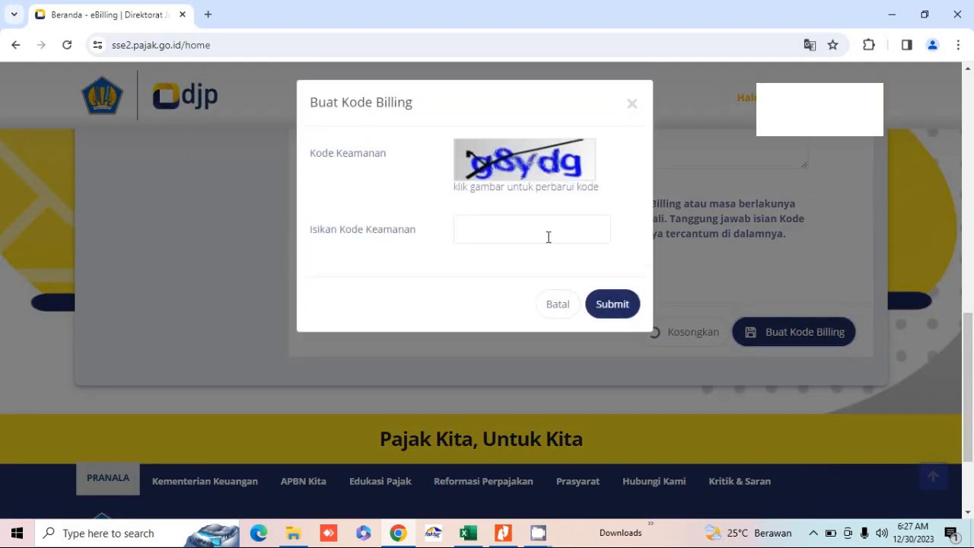
pyautogui.click(548, 238)
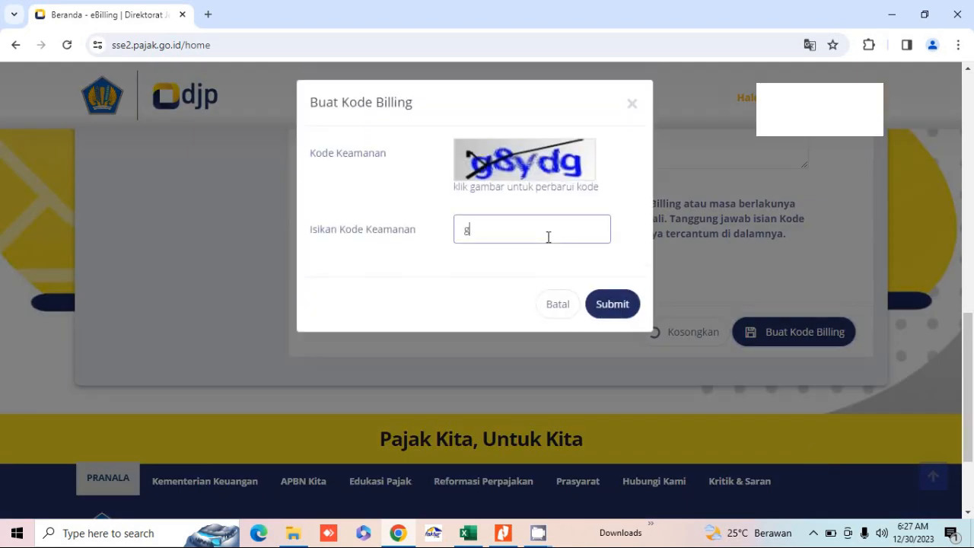
pyautogui.write('g8ydg')
pyautogui.click(609, 309)
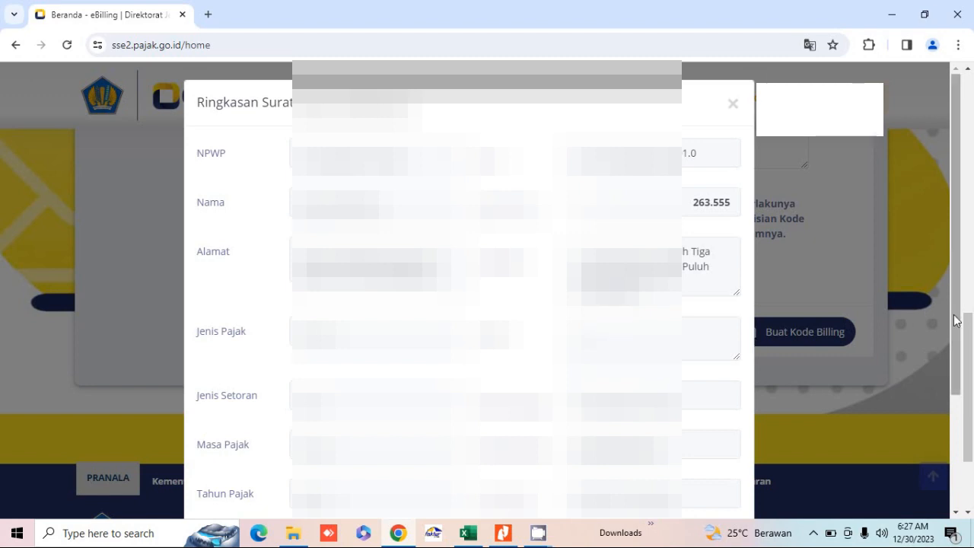
pyautogui.scroll(-2, 957, 320)
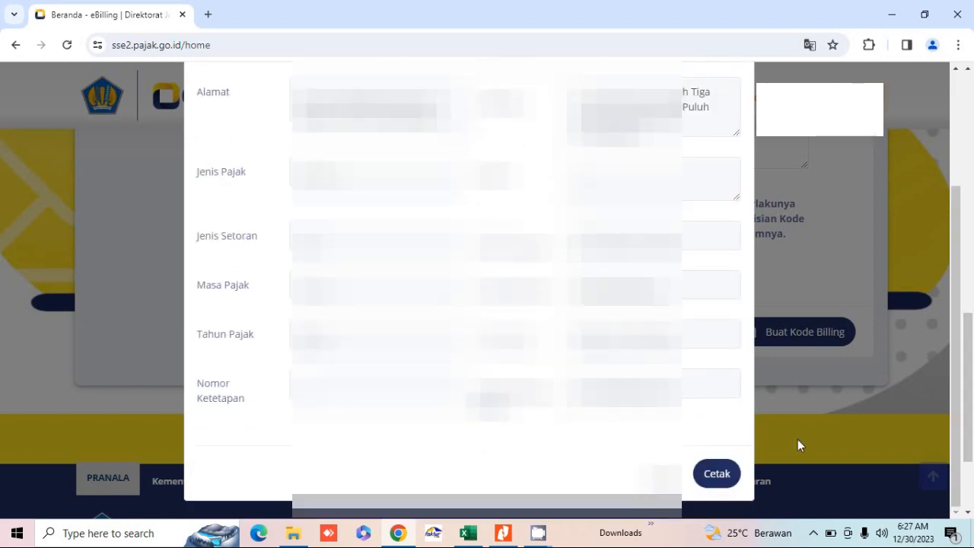
pyautogui.click(716, 472)
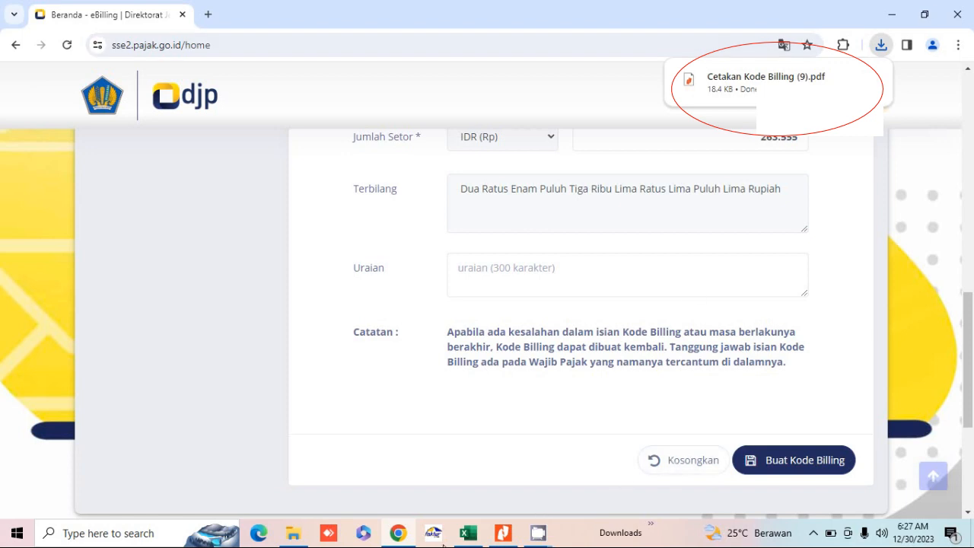
# Step: Open Cetakan Kode Billing (9) - 1 KPP.pdf from Downloads in Nitro Pro
pyautogui.click(307, 542)
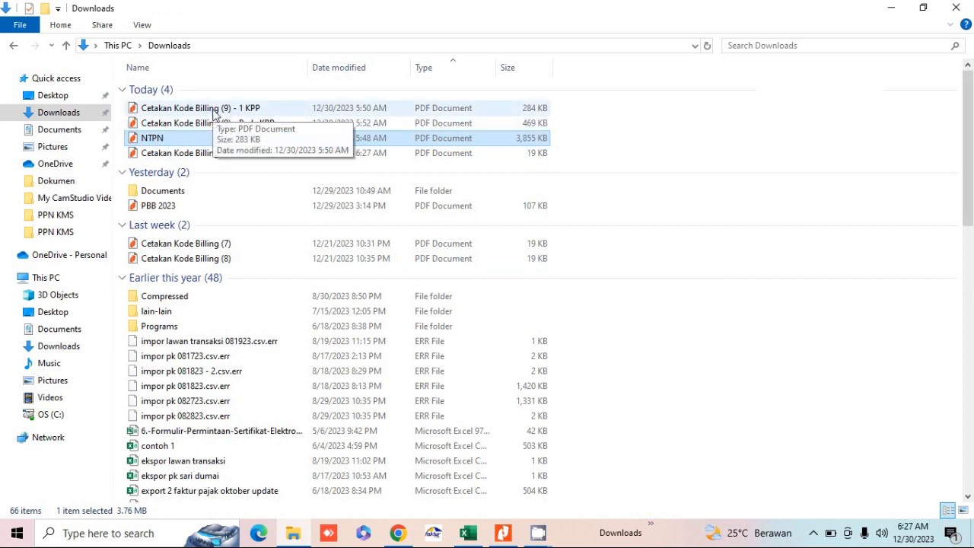
pyautogui.click(215, 112)
pyautogui.doubleClick(215, 111)
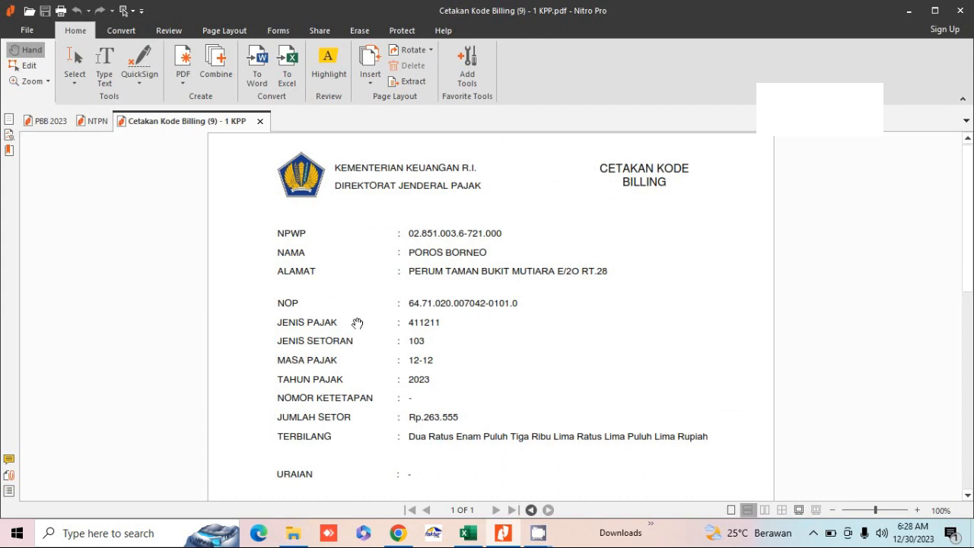
# Step: View the NTPN payment receipt in Nitro Pro, then bring back the DJP e-Billing page in Chrome
pyautogui.click(86, 123)
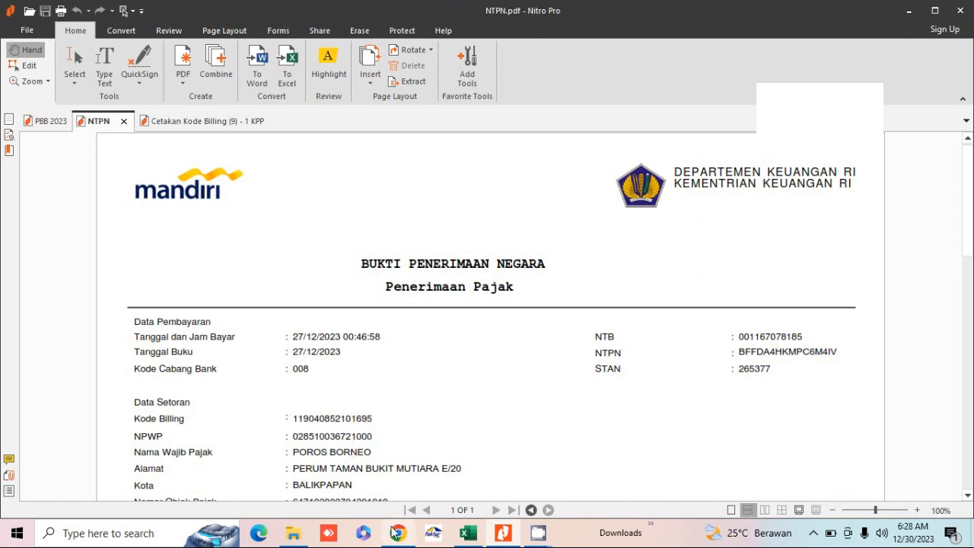
pyautogui.click(396, 534)
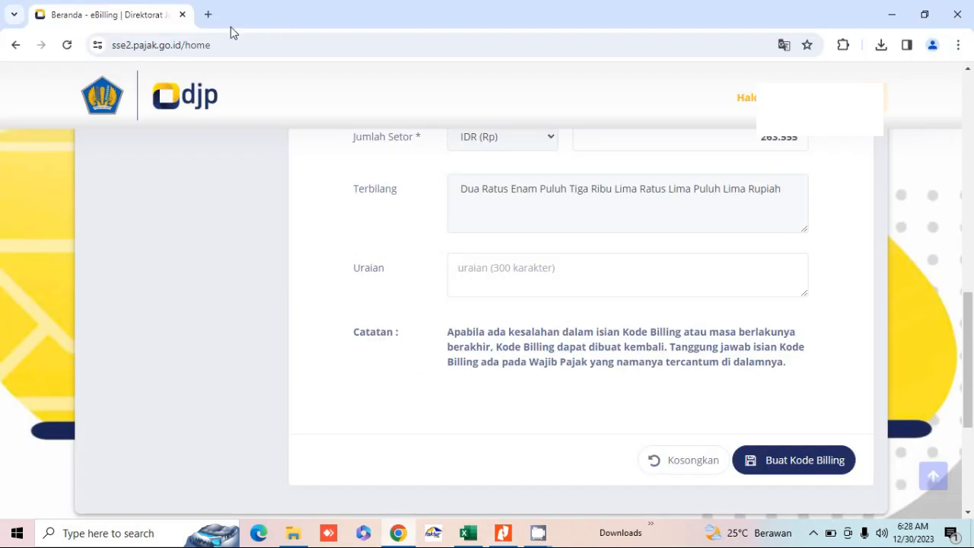
# Step: Search 'web efaktur' in a new tab, open the Web Efaktur result and accept the certificate
pyautogui.click(210, 18)
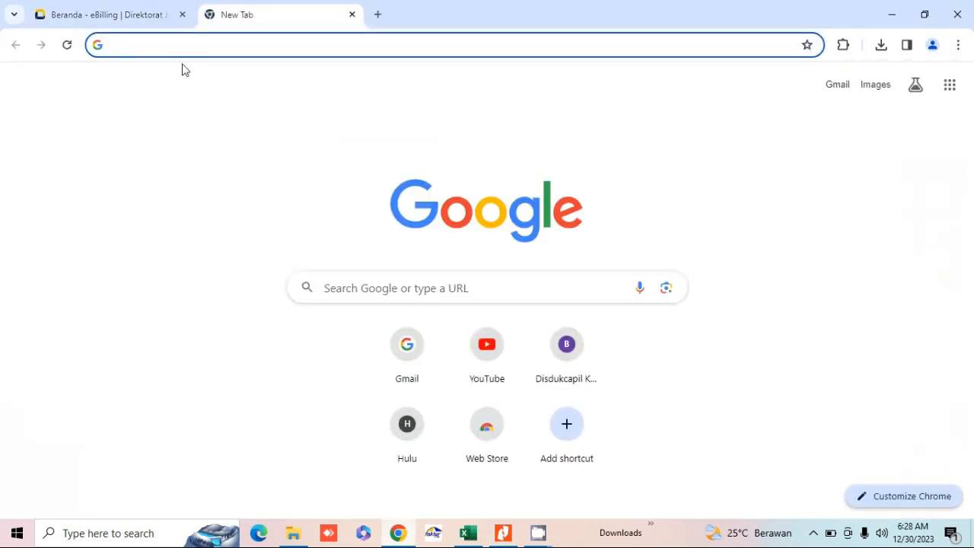
pyautogui.write('web efa')
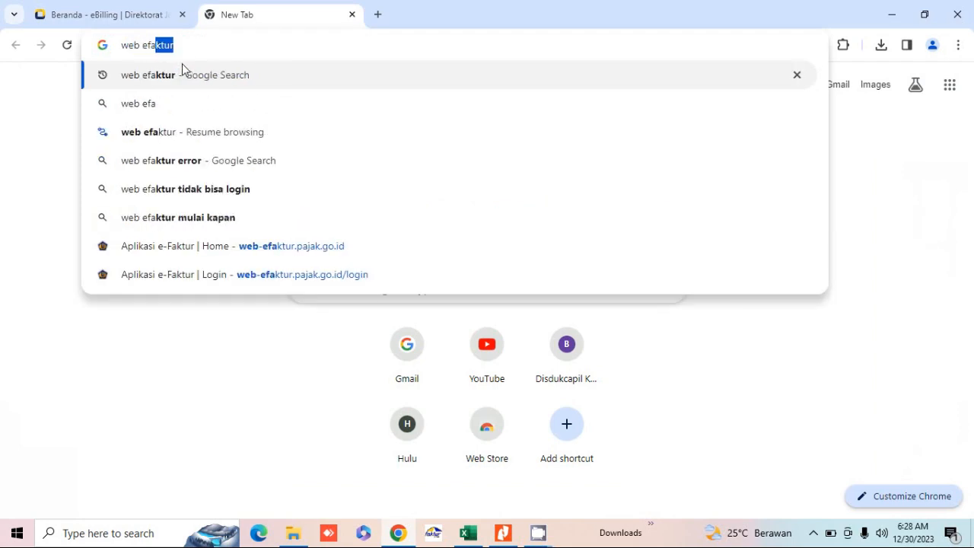
pyautogui.write('ktur')
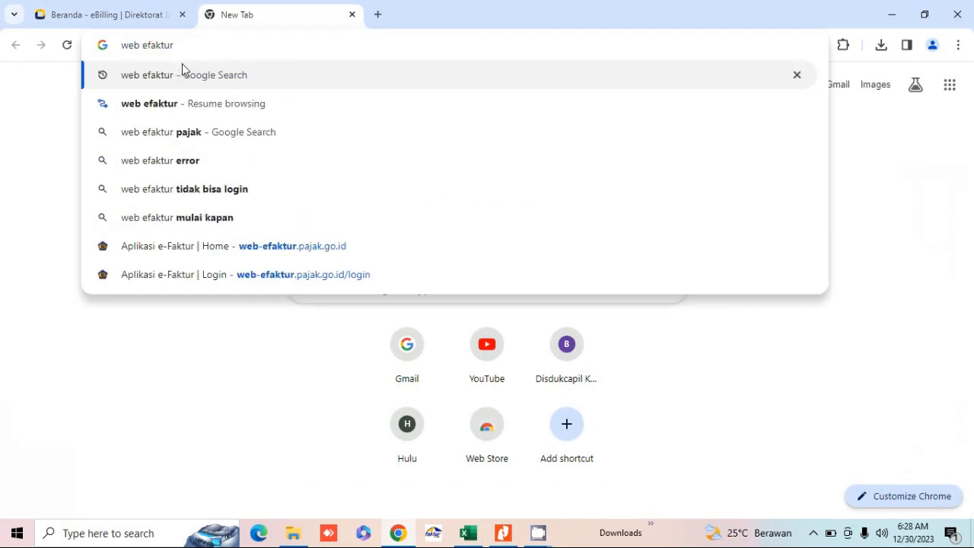
pyautogui.press('Return')
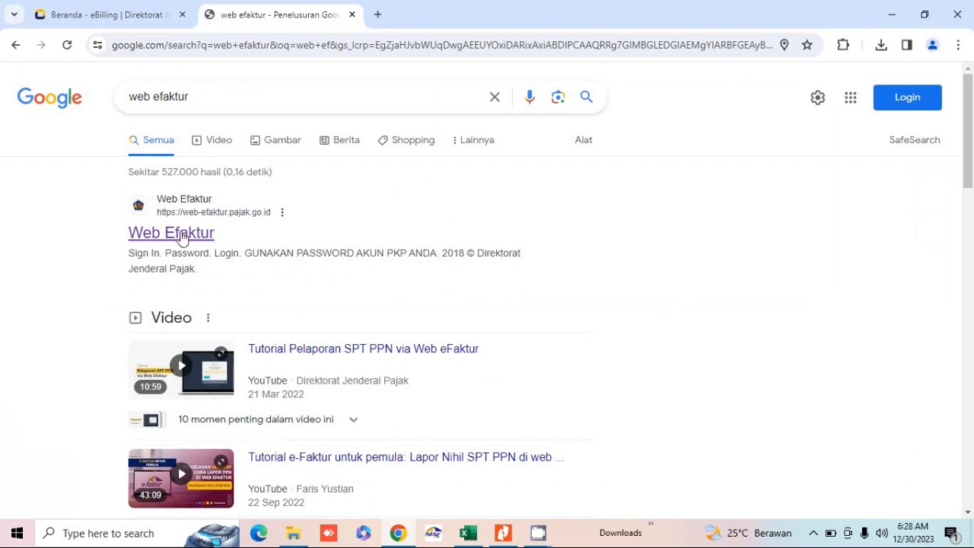
pyautogui.click(183, 238)
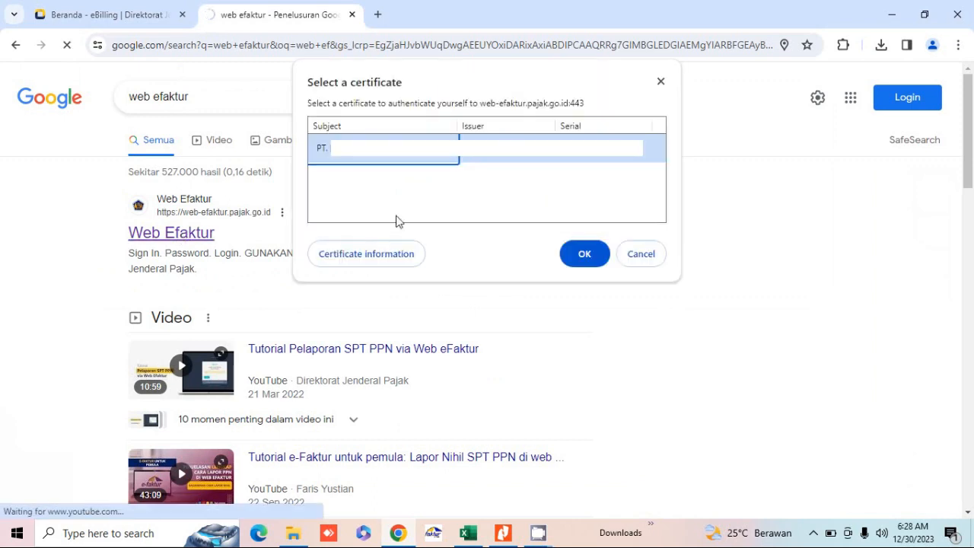
pyautogui.click(584, 256)
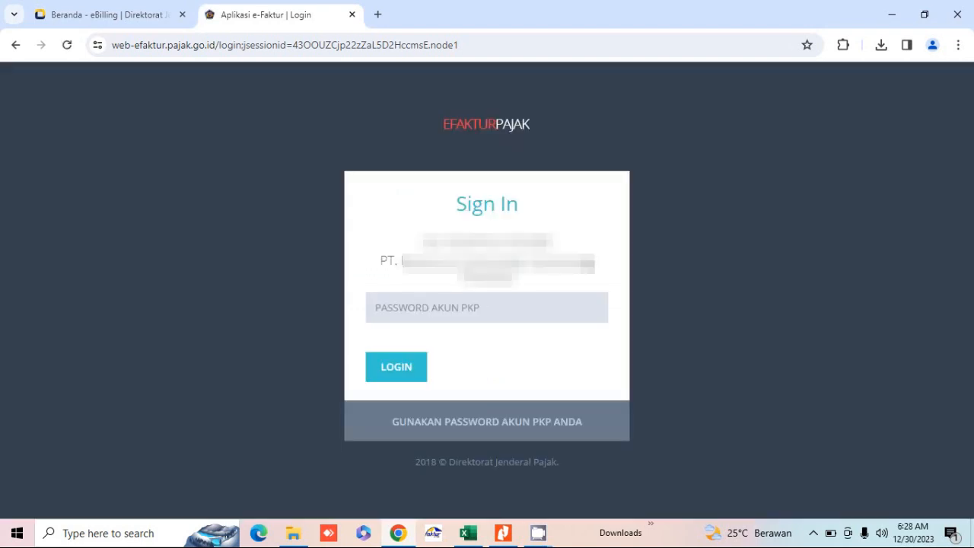
# Step: Sign in to e-Faktur Web with the PKP account password
pyautogui.click(451, 302)
pyautogui.write('•')
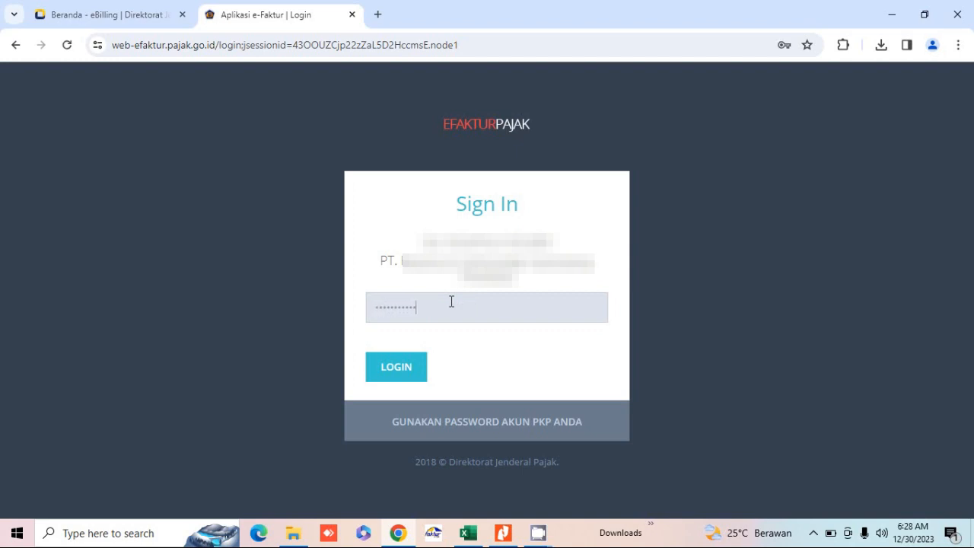
pyautogui.click(411, 365)
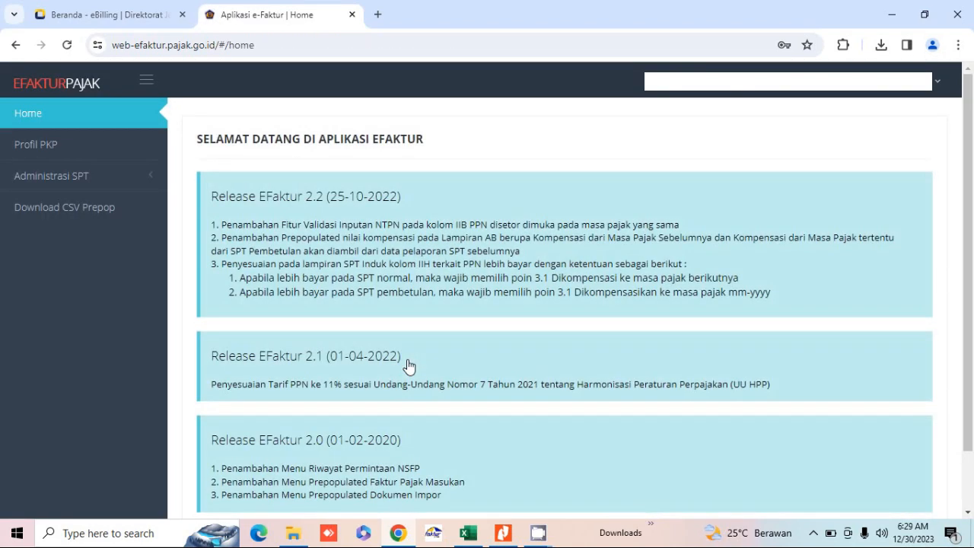
# Step: Show the 2023 returns under Administrasi SPT > Monitoring SPT
pyautogui.click(76, 179)
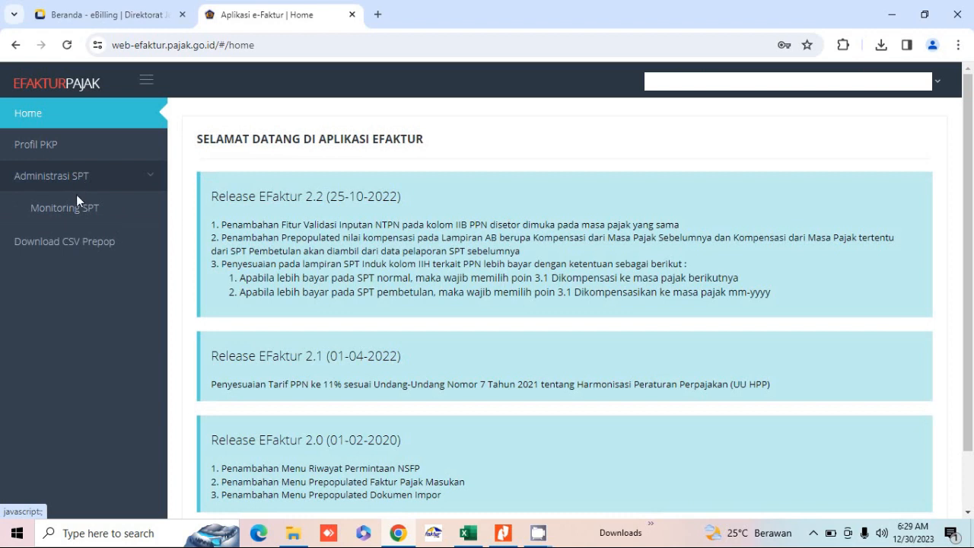
pyautogui.click(79, 213)
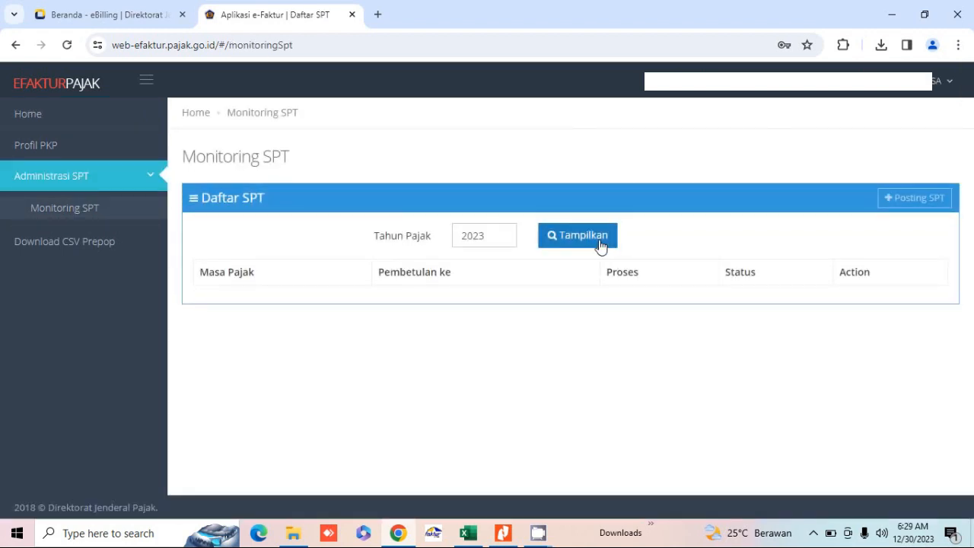
pyautogui.click(600, 244)
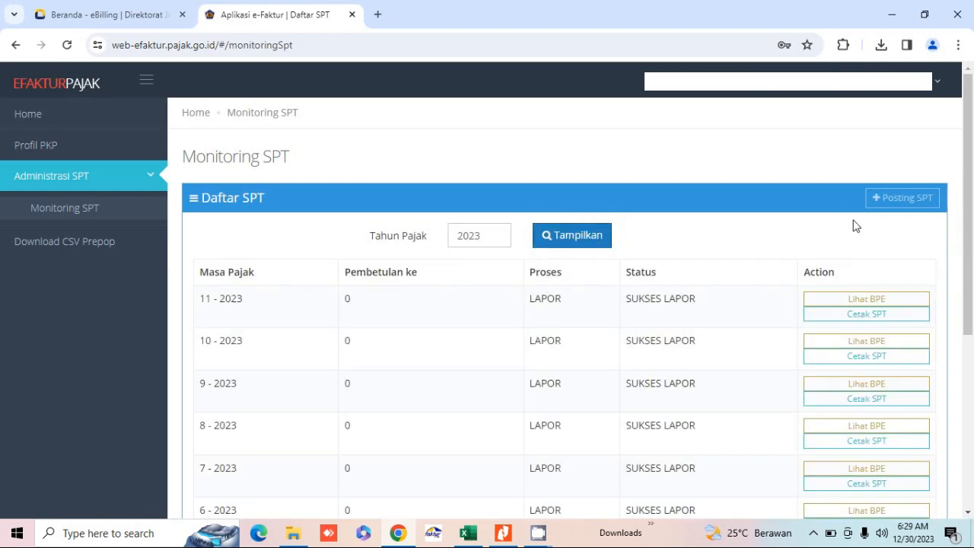
# Step: Post a new SPT for Tahun 2023, Masa 12, Pembetulan 0, and acknowledge the queued alert
pyautogui.click(894, 201)
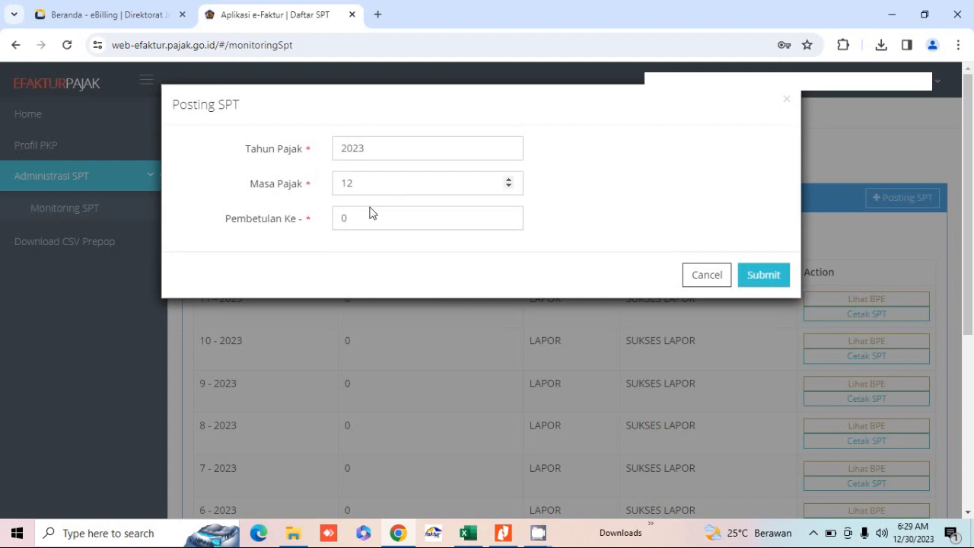
pyautogui.click(709, 274)
pyautogui.click(764, 278)
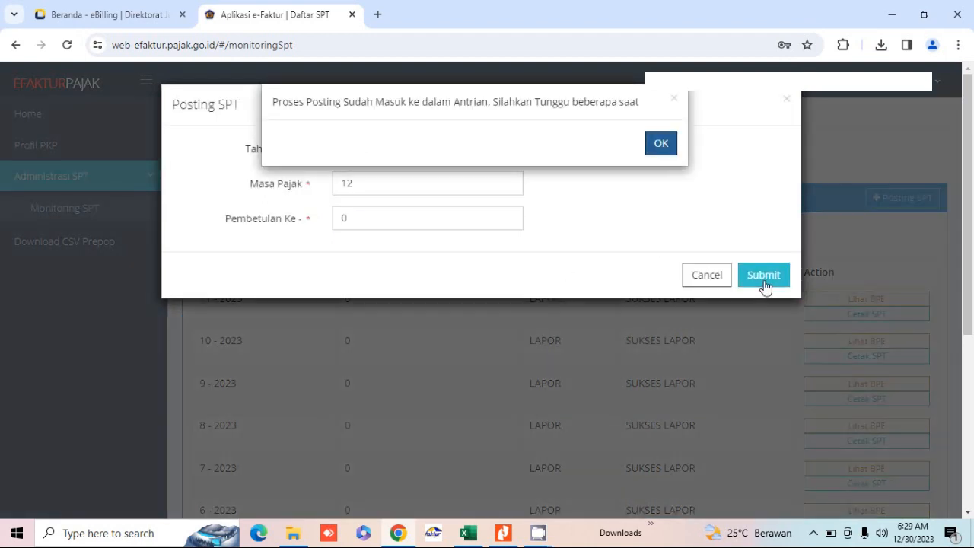
pyautogui.click(664, 149)
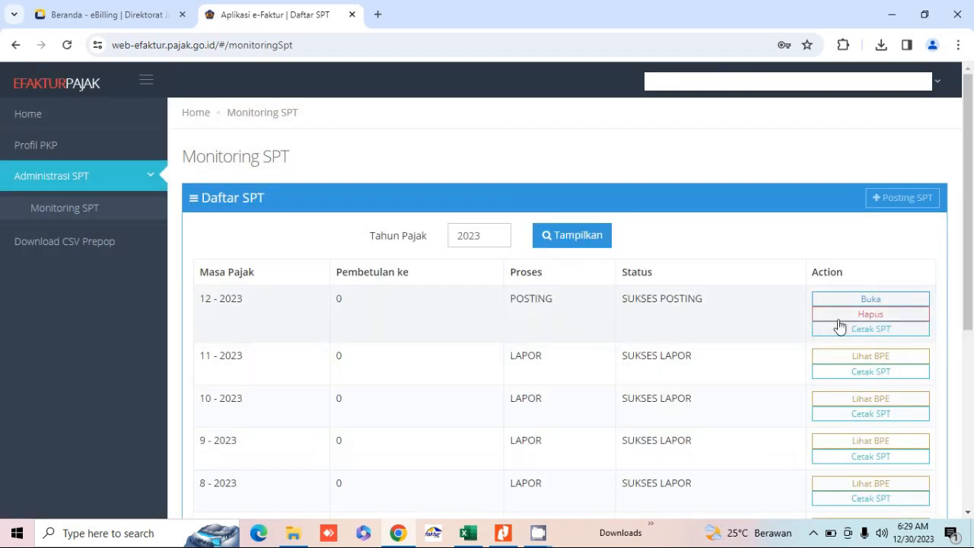
# Step: Open the 12-2023 return's Induk form and expand section III to edit Jumlah Dasar Pengenaan Pajak
pyautogui.click(873, 303)
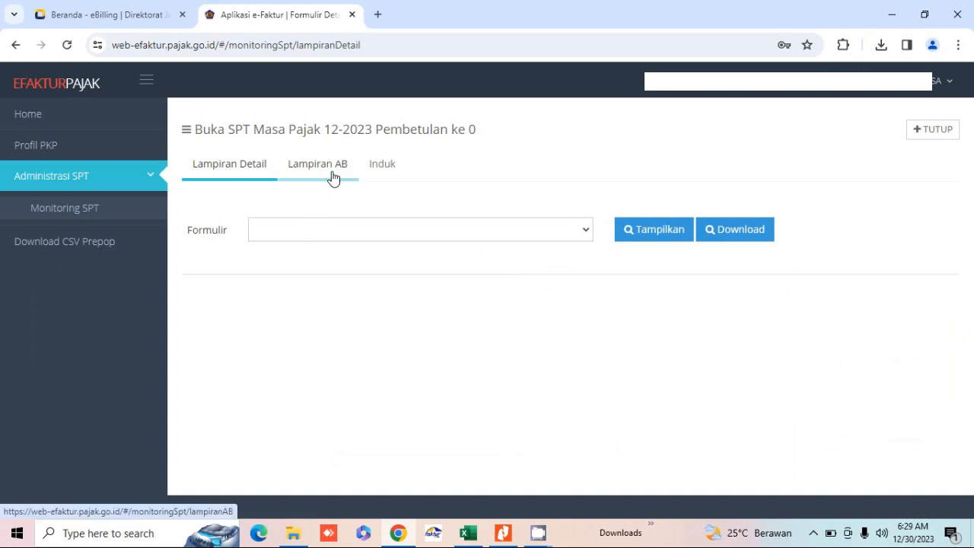
pyautogui.click(382, 171)
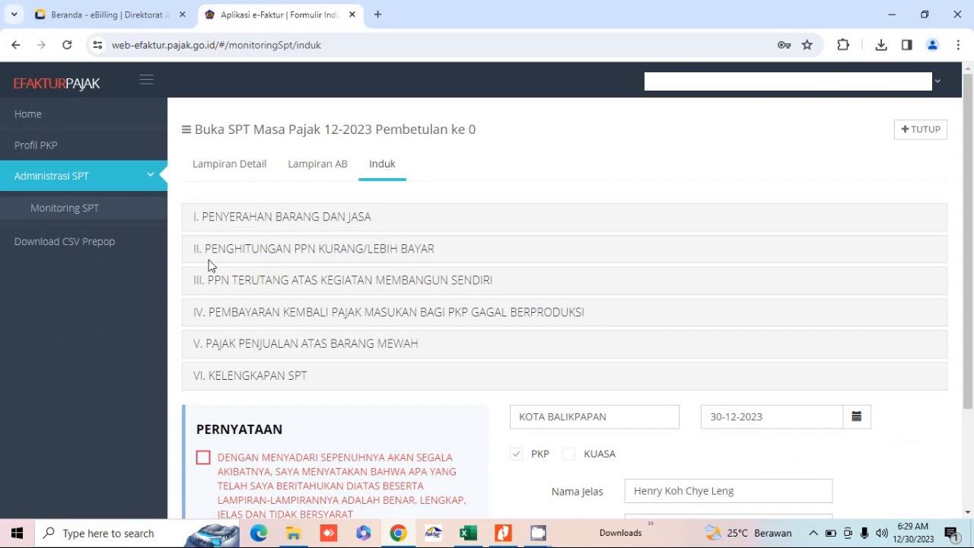
pyautogui.click(284, 287)
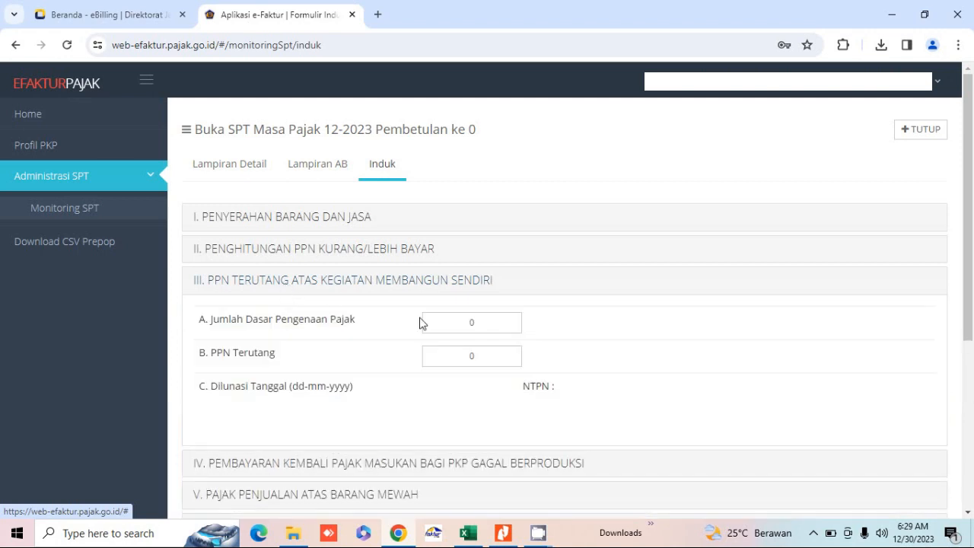
pyautogui.click(463, 324)
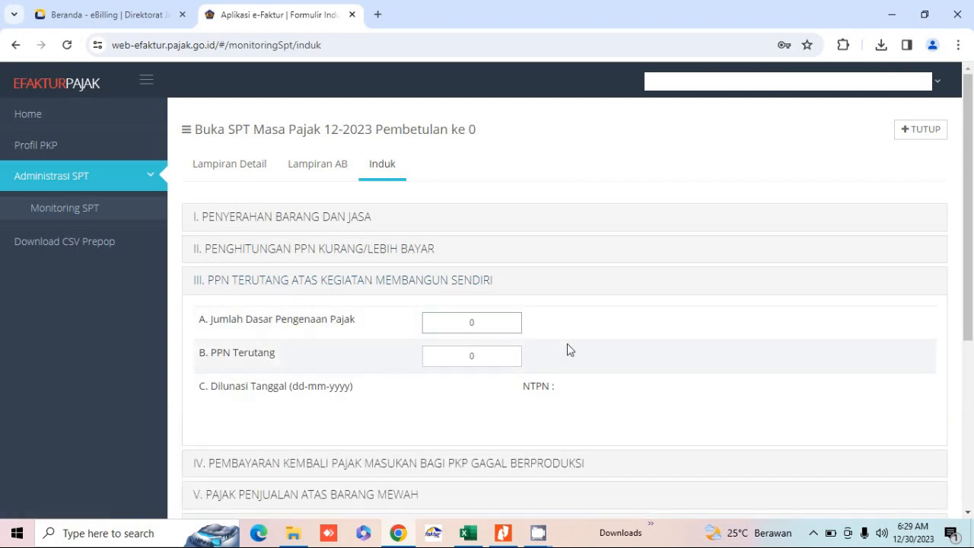
# Step: Check December's construction base of 11,979,750 in cell G5 of Excel's PPN KMS sheet
pyautogui.click(467, 534)
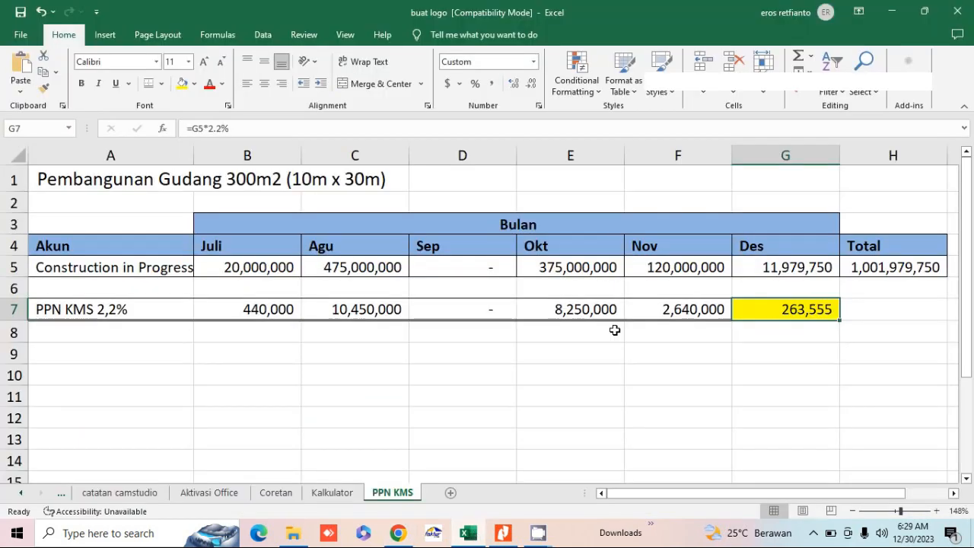
pyautogui.click(761, 269)
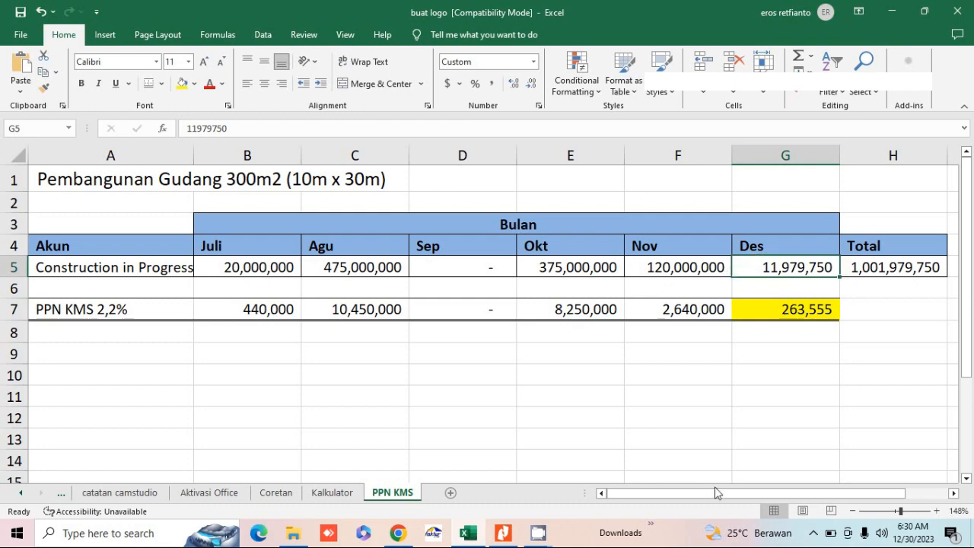
# Step: Enter 11.979.750 as the section III base so PPN Terutang calculates to 263.555
pyautogui.click(397, 532)
pyautogui.press('BackSpace')
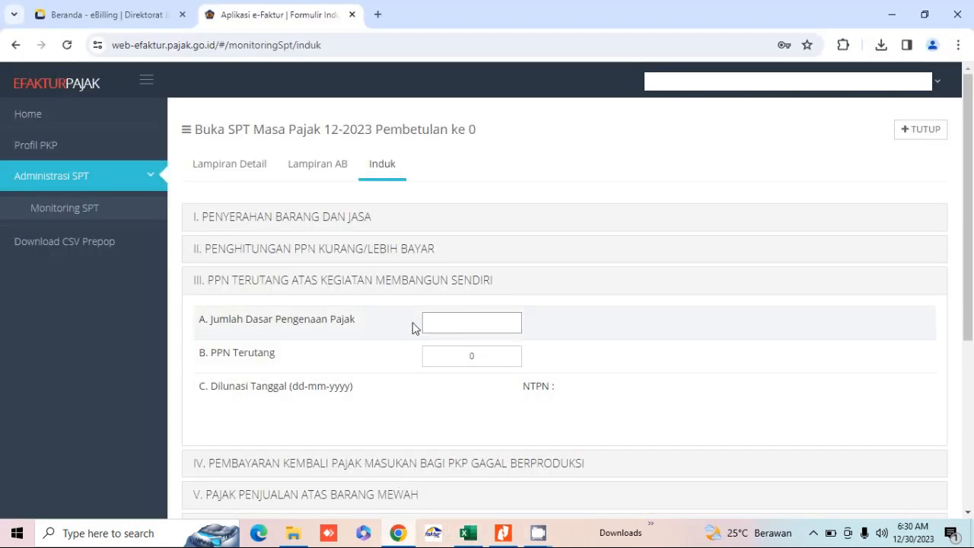
pyautogui.write('1.19')
pyautogui.press('BackSpace')
pyautogui.write('979.750')
pyautogui.press('Tab')
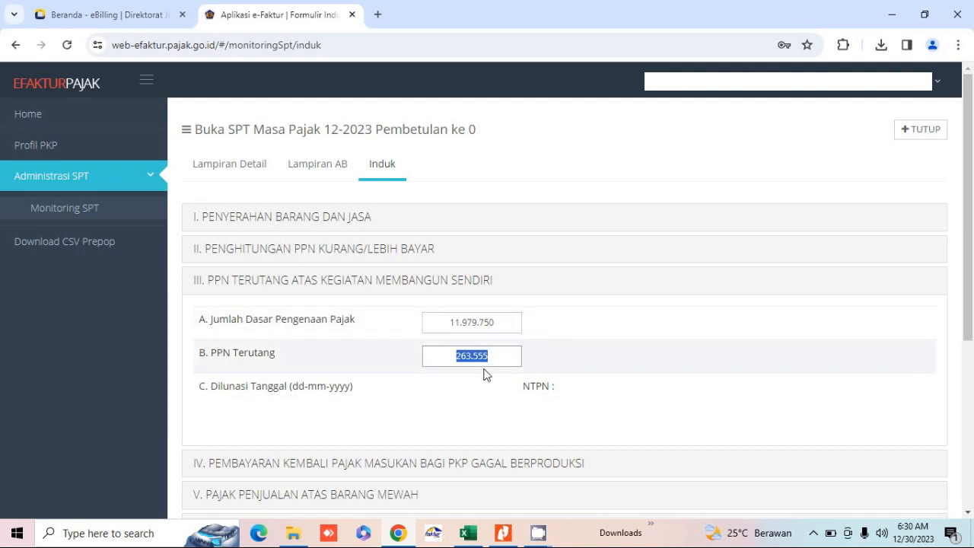
pyautogui.click(504, 534)
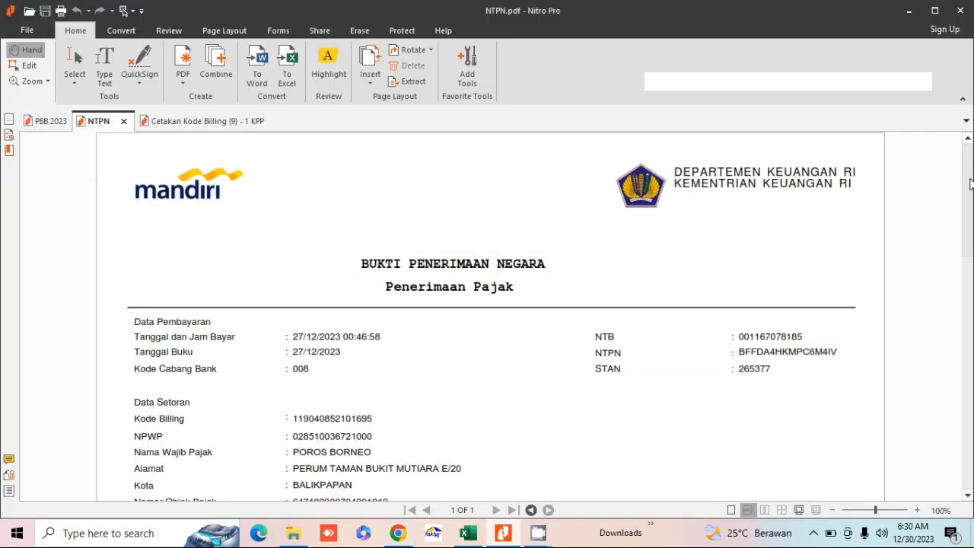
# Step: Scroll the NTPN receipt to confirm IDR 263,555.00 paid, then return to the e-Faktur SPT form
pyautogui.scroll(-3, 970, 184)
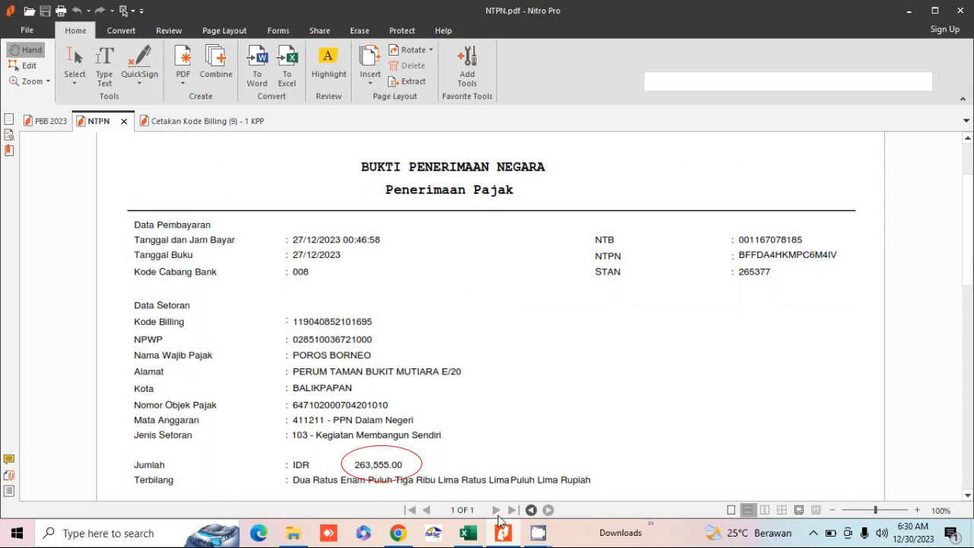
pyautogui.click(401, 533)
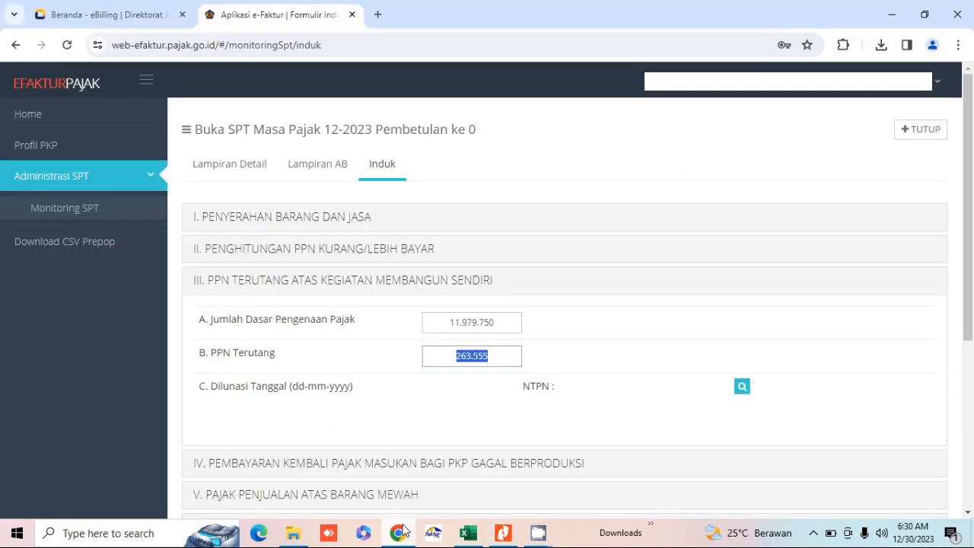
# Step: Open the Daftar SSP list for section III with NTPN as the payment proof type
pyautogui.click(742, 391)
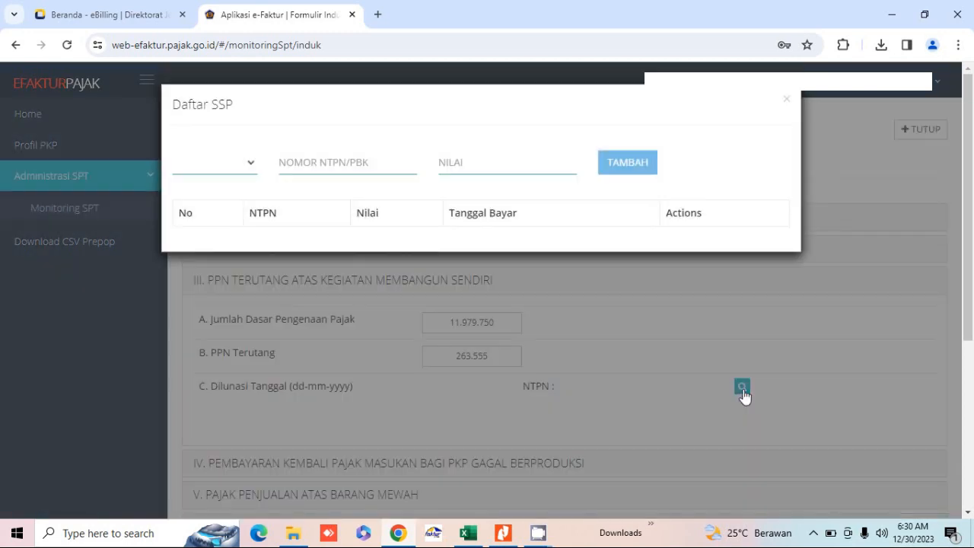
pyautogui.click(245, 164)
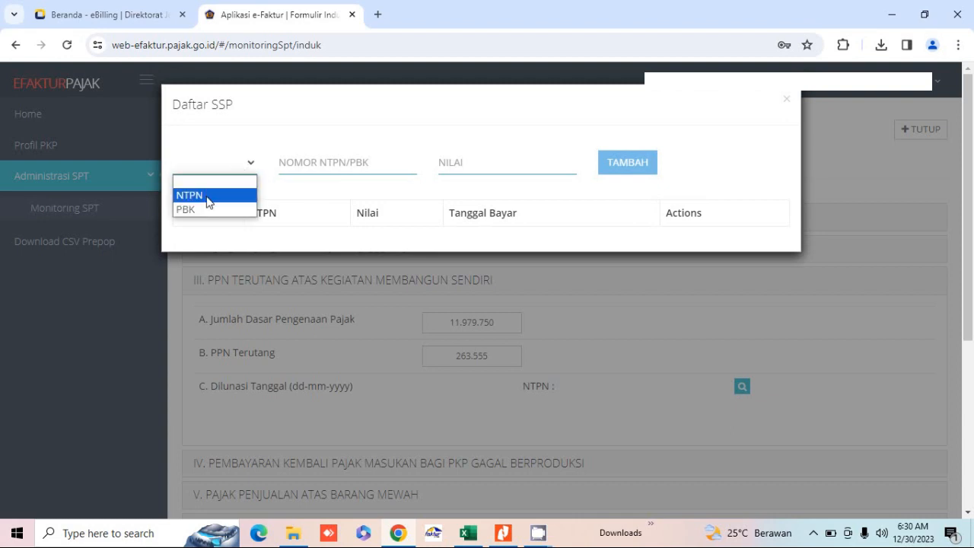
pyautogui.click(206, 196)
pyautogui.click(314, 165)
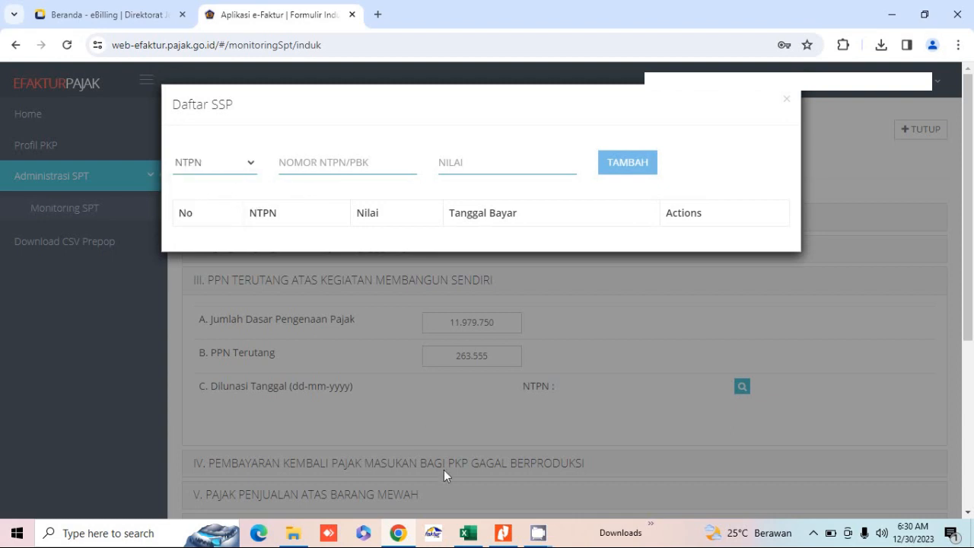
pyautogui.click(503, 533)
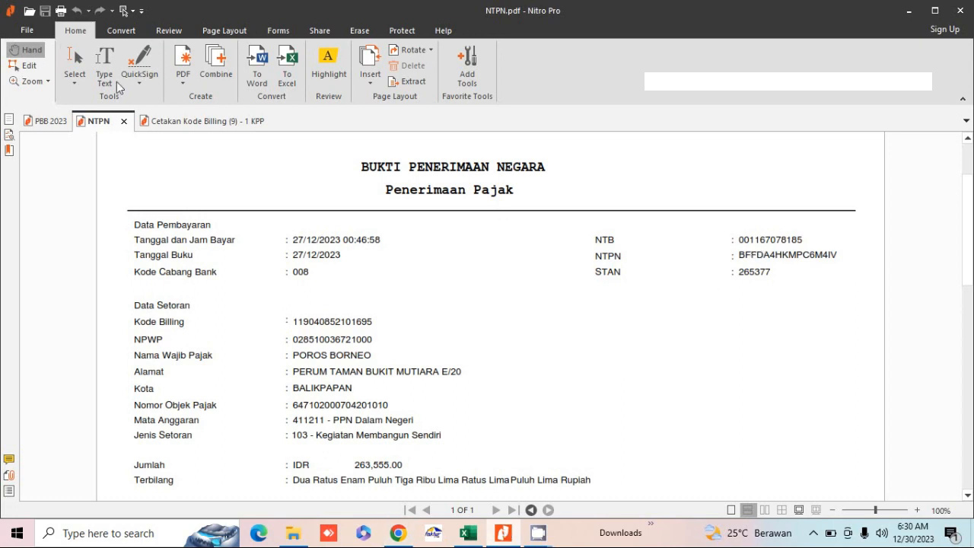
# Step: Select and copy the NTPN value from the receipt using Nitro Pro's Edit tool
pyautogui.click(34, 66)
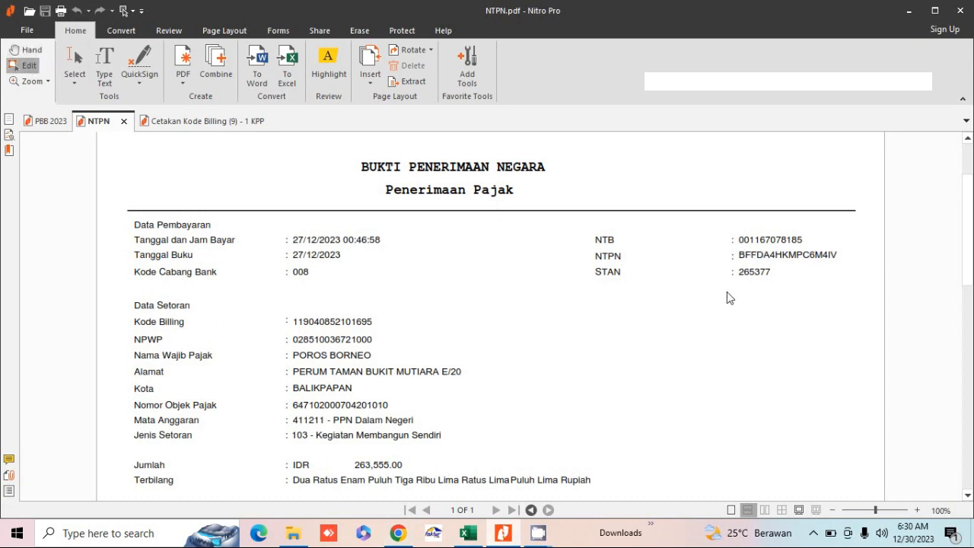
pyautogui.click(752, 259)
pyautogui.click(751, 257)
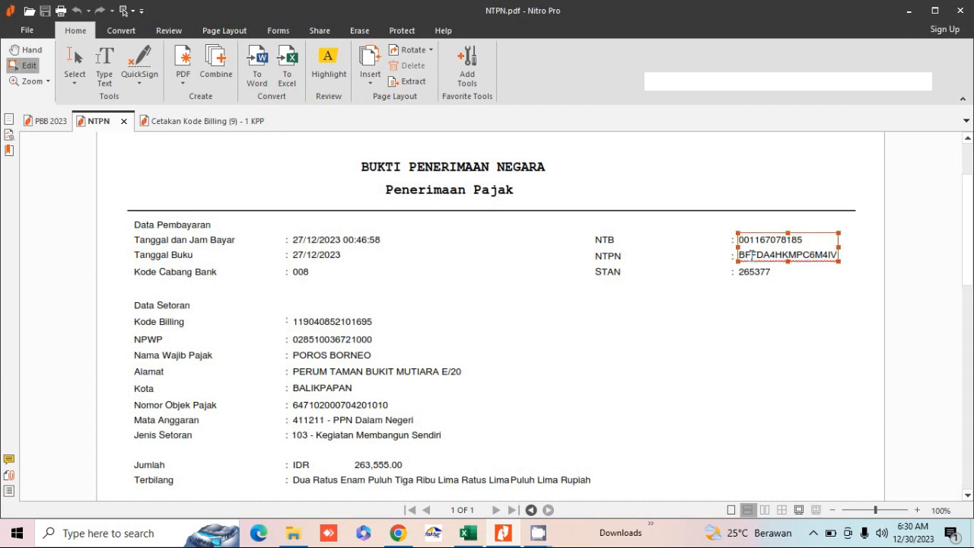
pyautogui.hotkey('shift', 'Right')
pyautogui.hotkey('shift', 'Right')
pyautogui.hotkey('shift', 'Right')
pyautogui.hotkey('shift', 'Right')
pyautogui.hotkey('shift', 'Right')
pyautogui.hotkey('shift', 'Right')
pyautogui.hotkey('shift', 'Right')
pyautogui.hotkey('shift', 'Right')
pyautogui.hotkey('shift', 'Right')
pyautogui.hotkey('shift', 'Right')
pyautogui.hotkey('shift', 'Right')
pyautogui.hotkey('shift', 'Right')
pyautogui.hotkey('shift', 'Right')
pyautogui.hotkey('shift', 'Right')
pyautogui.hotkey('shift', 'Right')
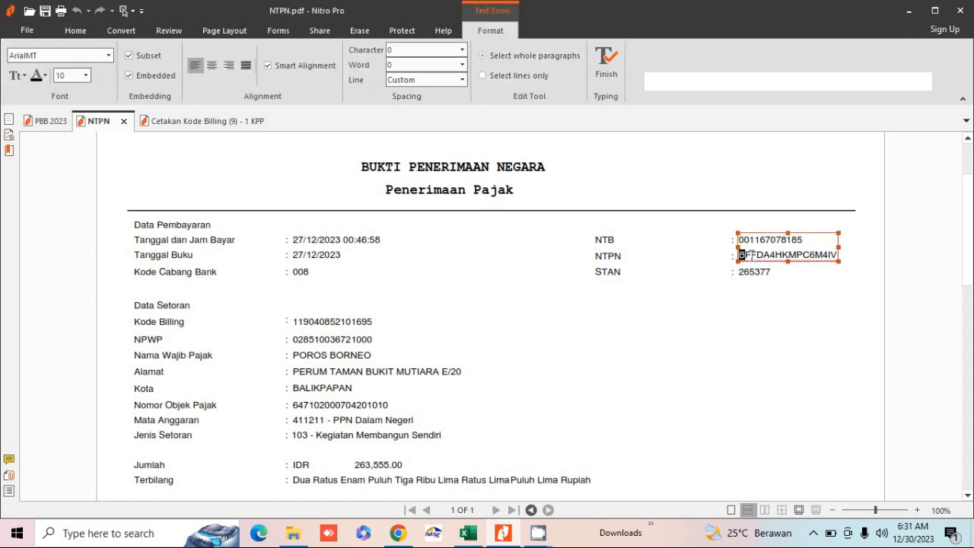
pyautogui.hotkey('shift', 'Right')
pyautogui.hotkey('ctrl', 'c')
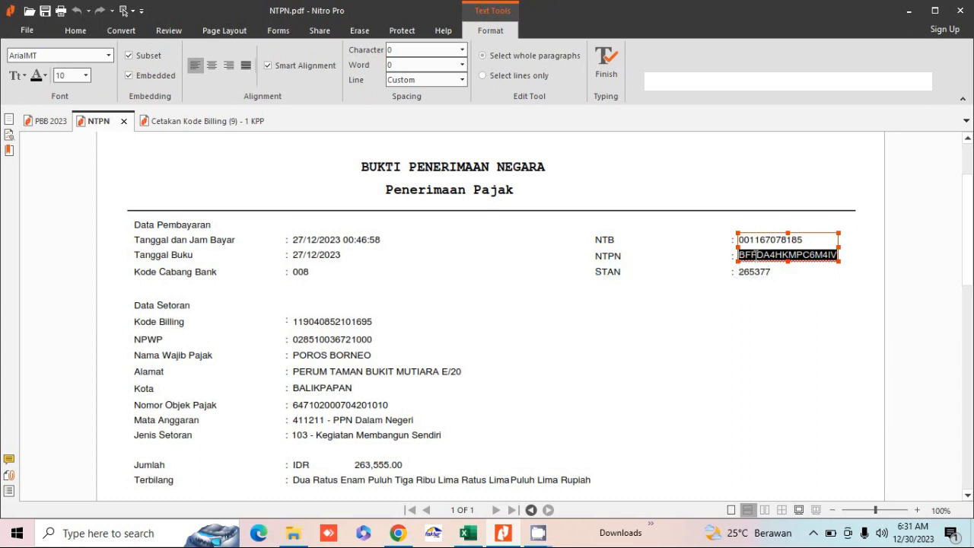
pyautogui.hotkey('shift', 'F10')
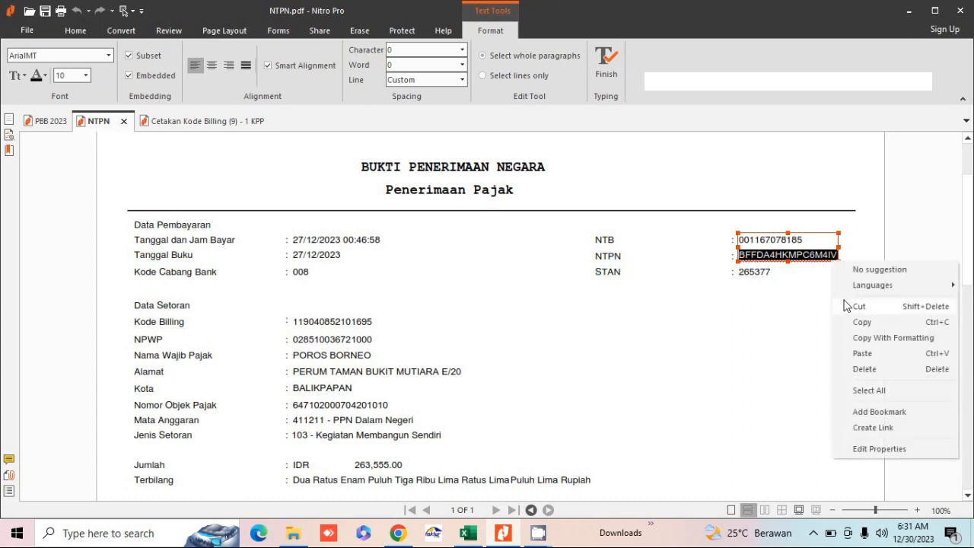
pyautogui.click(856, 323)
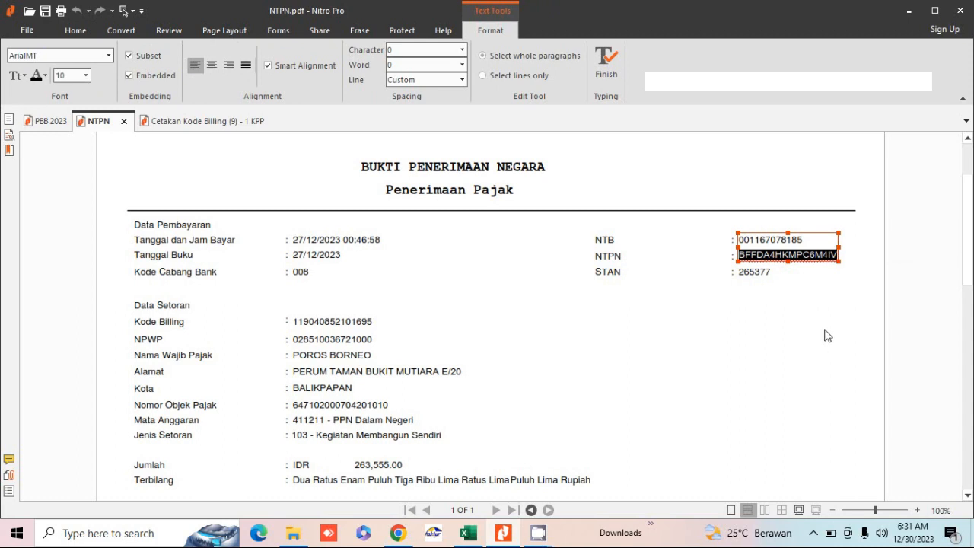
pyautogui.click(396, 534)
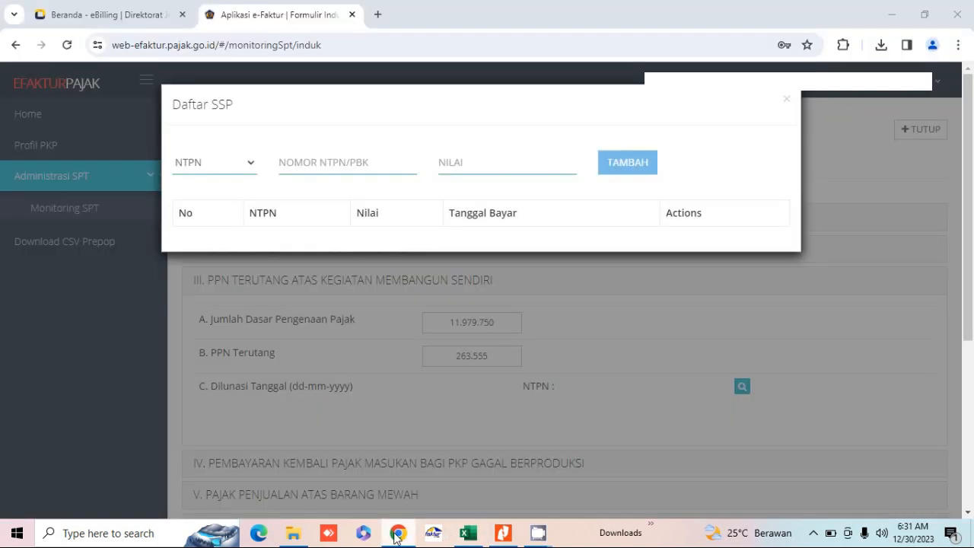
# Step: Add the receipt's NTPN with value 263.555 to the SSP list and apply it to section III
pyautogui.rightClick(295, 161)
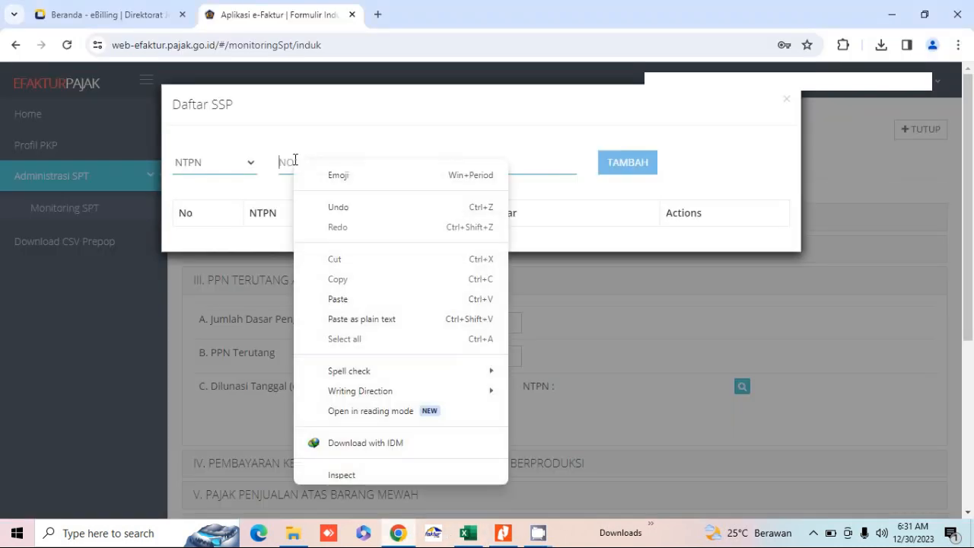
pyautogui.click(339, 299)
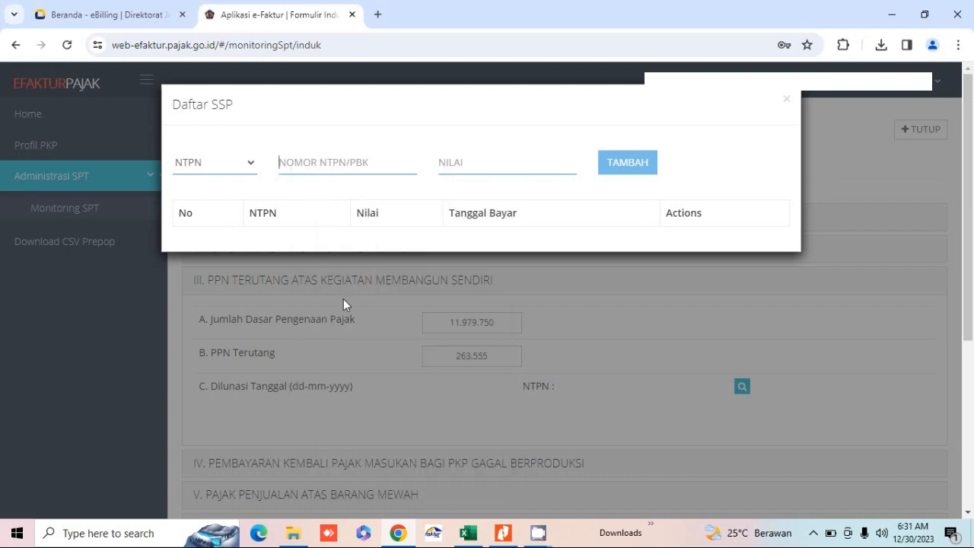
pyautogui.click(455, 165)
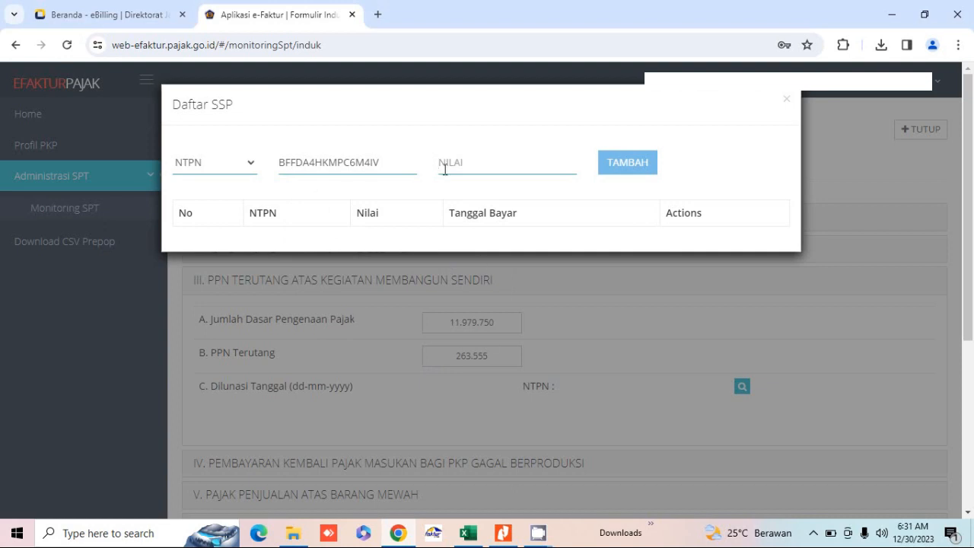
pyautogui.write('263.555')
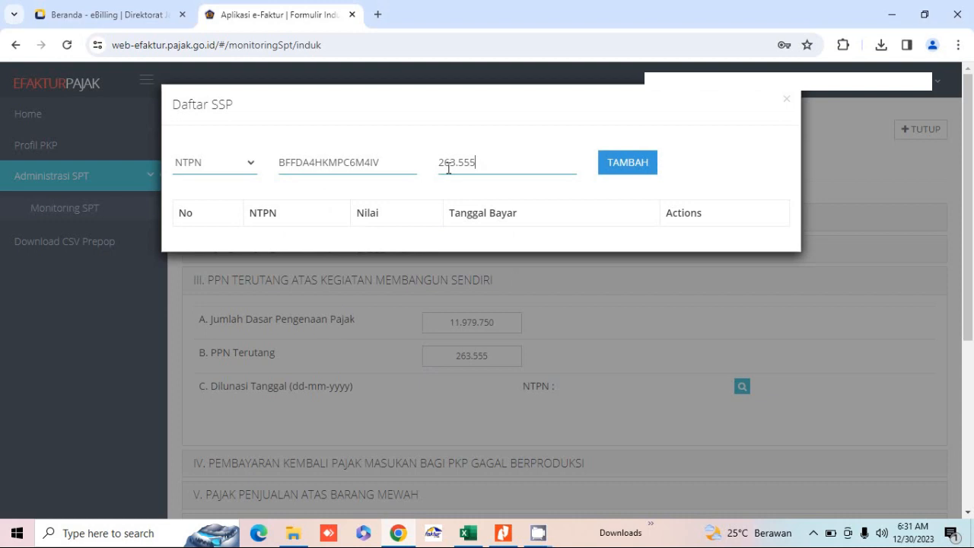
pyautogui.click(641, 173)
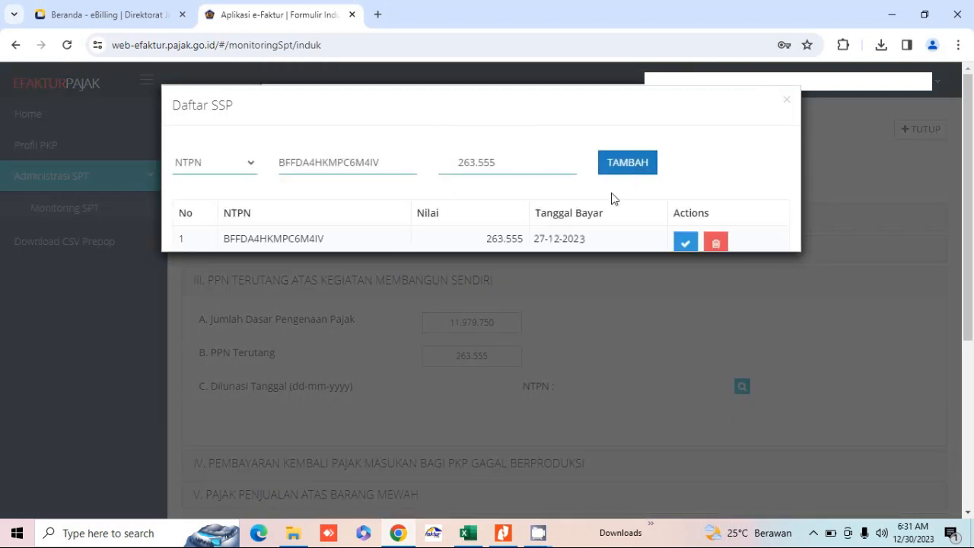
pyautogui.click(685, 243)
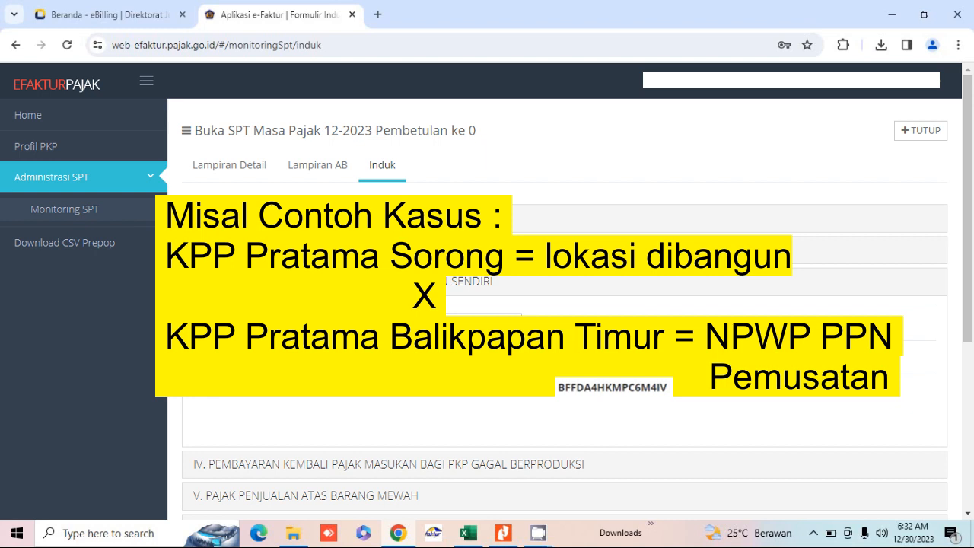
# Step: Switch the e-Billing Subjek Pajak to NPWP Lain/Non NPWP and begin the NPWP with 00.000.000.0
pyautogui.click(121, 15)
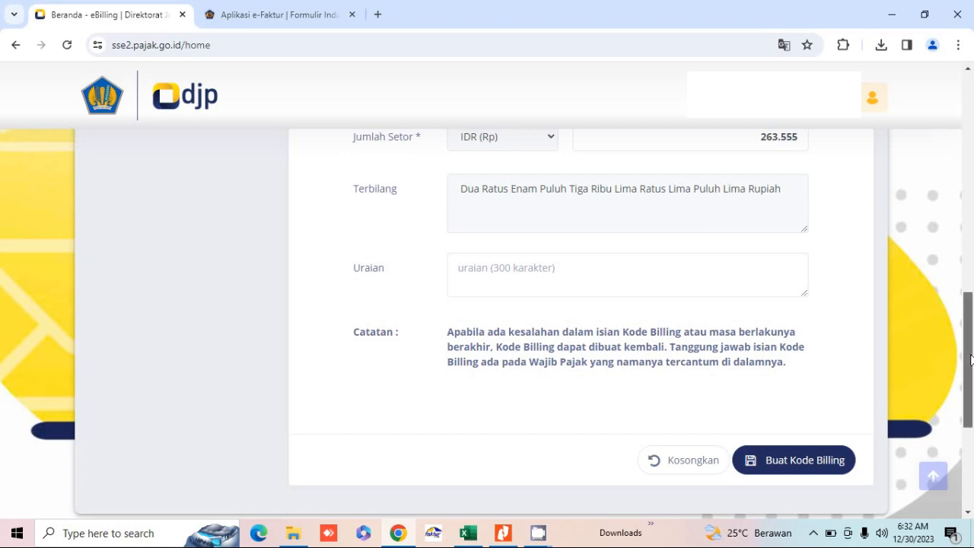
pyautogui.scroll(2, 970, 359)
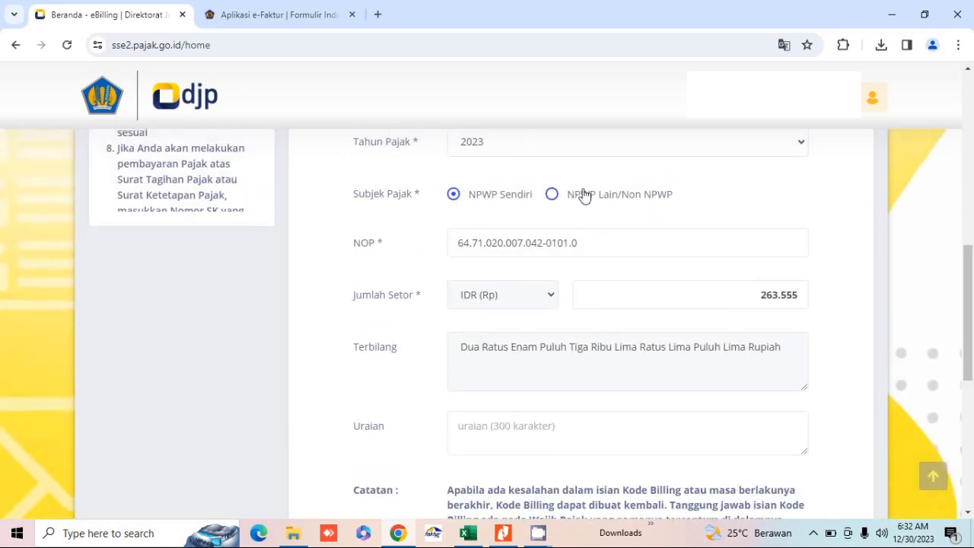
pyautogui.click(553, 195)
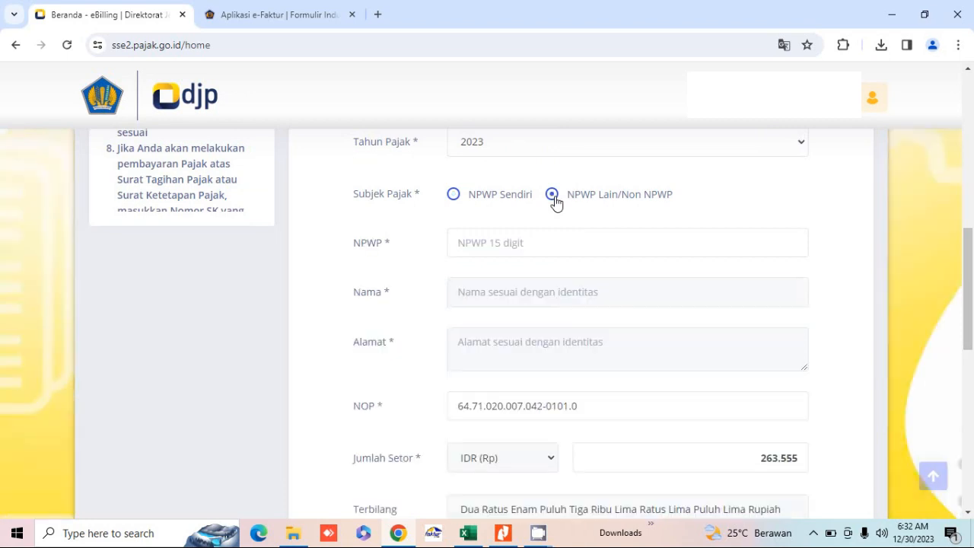
pyautogui.click(495, 239)
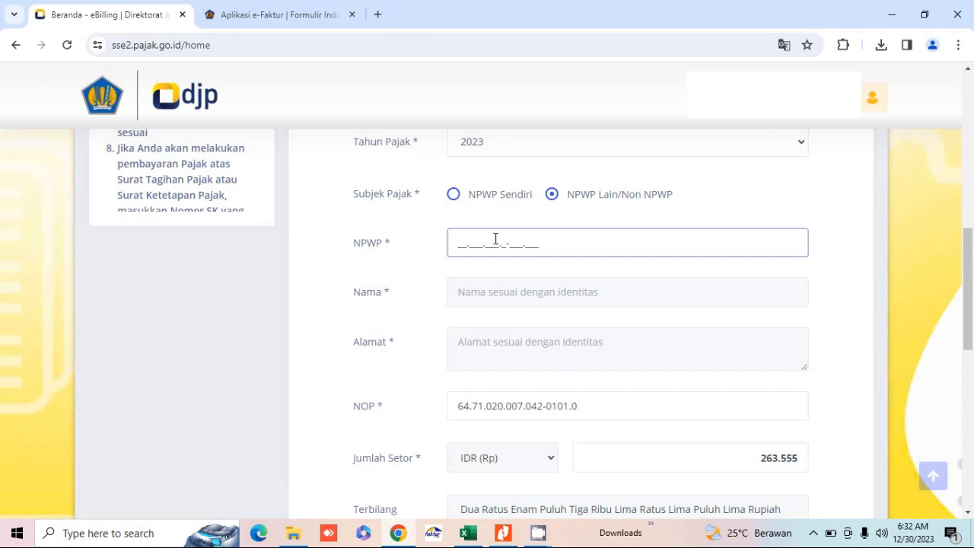
pyautogui.write('00.000.000.0-___.___')
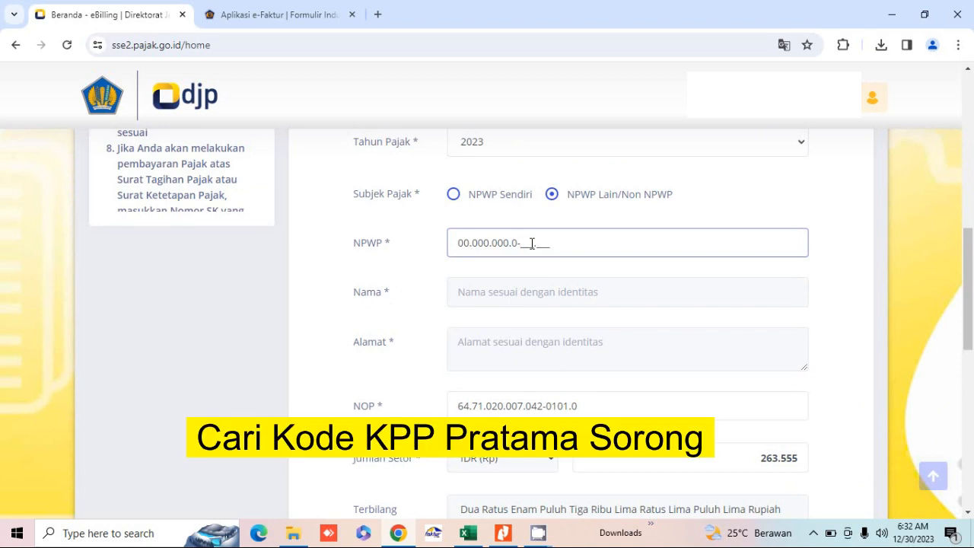
# Step: In a new tab, search 'daftar wilayah kerja kpp' and open the Pajakita result
pyautogui.click(379, 15)
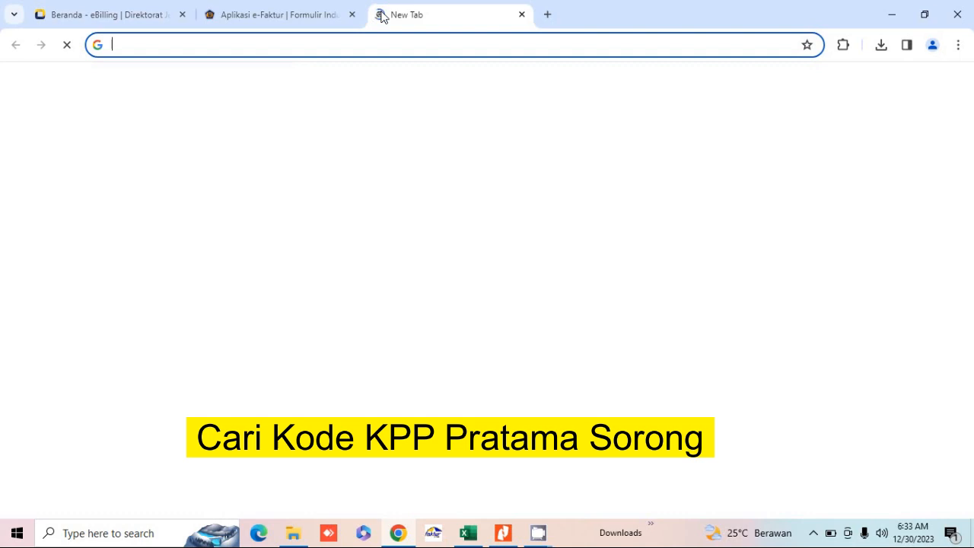
pyautogui.click(301, 48)
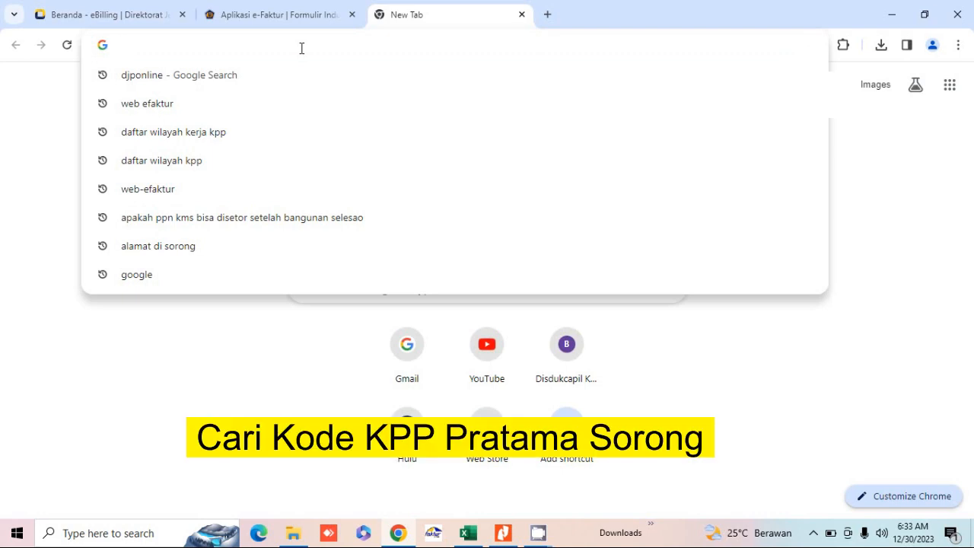
pyautogui.write('daftar ')
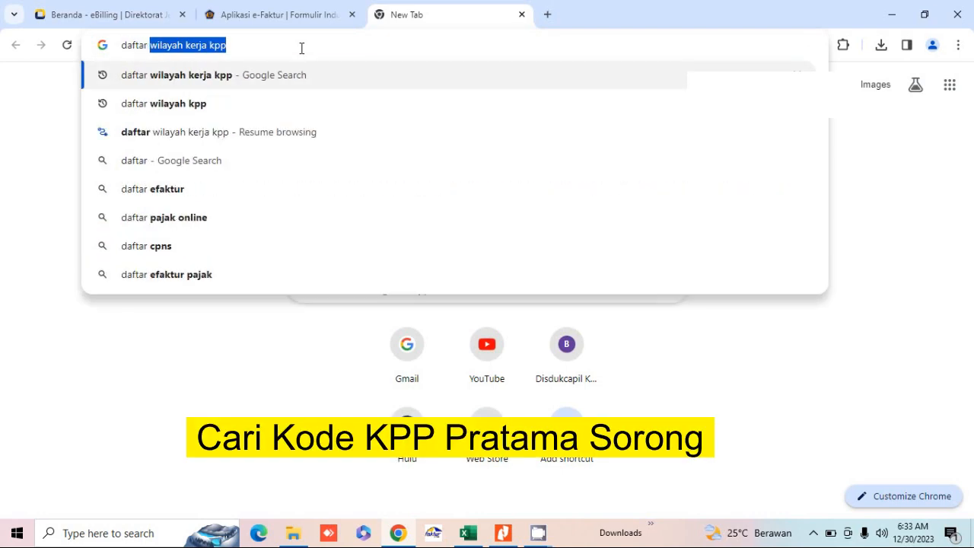
pyautogui.write('woilaya')
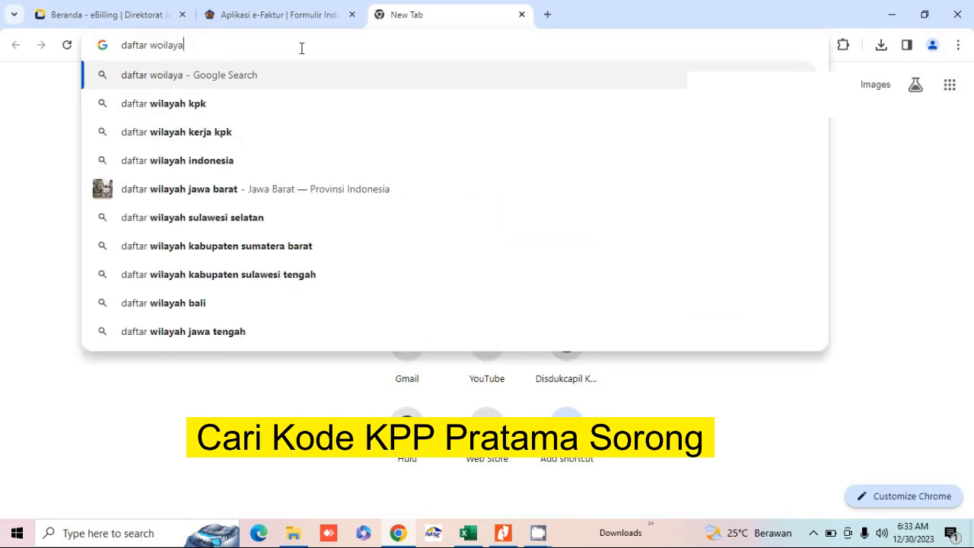
pyautogui.press('BackSpace')
pyautogui.press('BackSpace')
pyautogui.press('BackSpace')
pyautogui.press('BackSpace')
pyautogui.press('BackSpace')
pyautogui.press('BackSpace')
pyautogui.write('ilay')
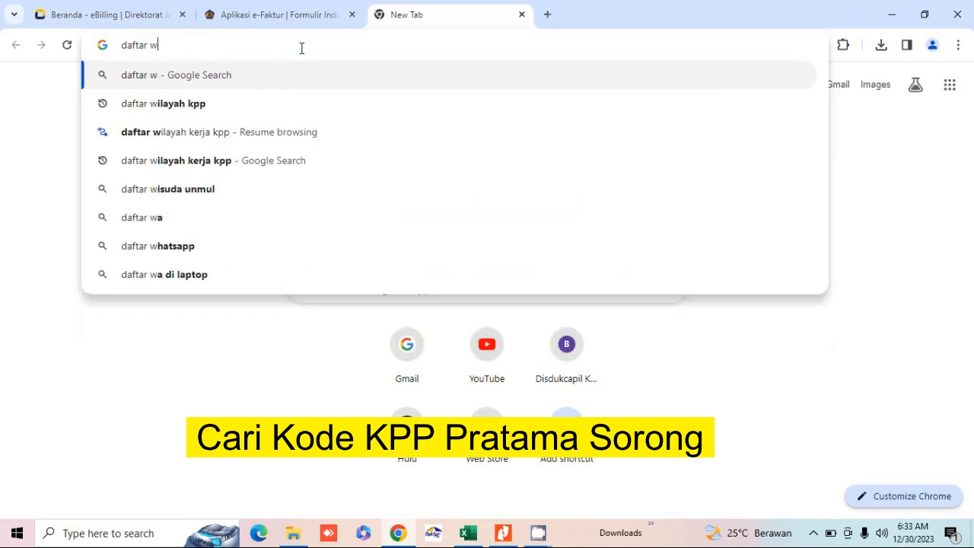
pyautogui.write('ah kerja kpp')
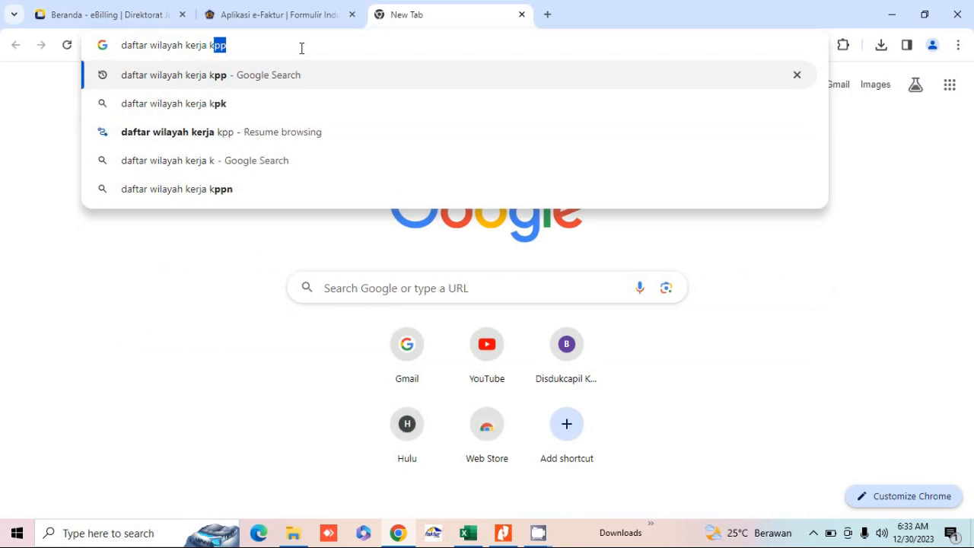
pyautogui.press('Return')
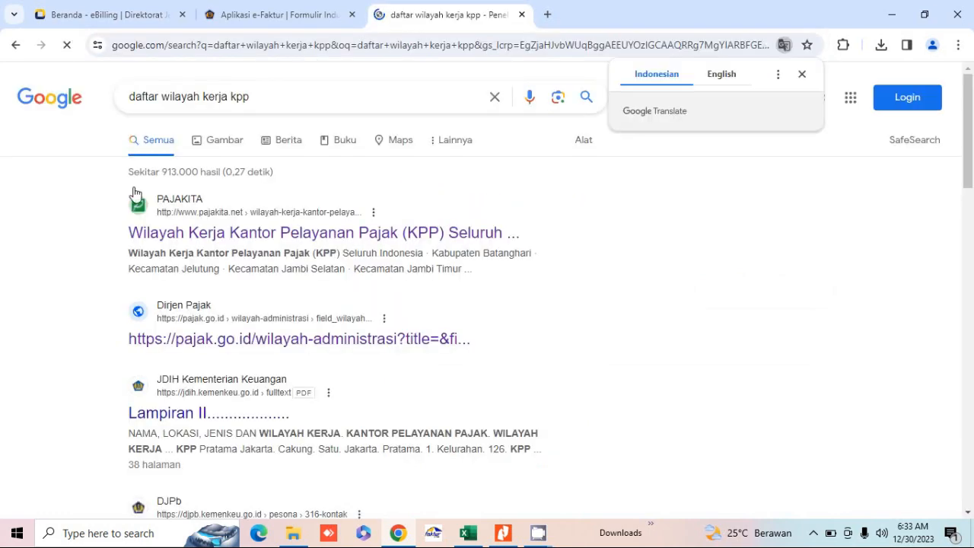
pyautogui.click(169, 236)
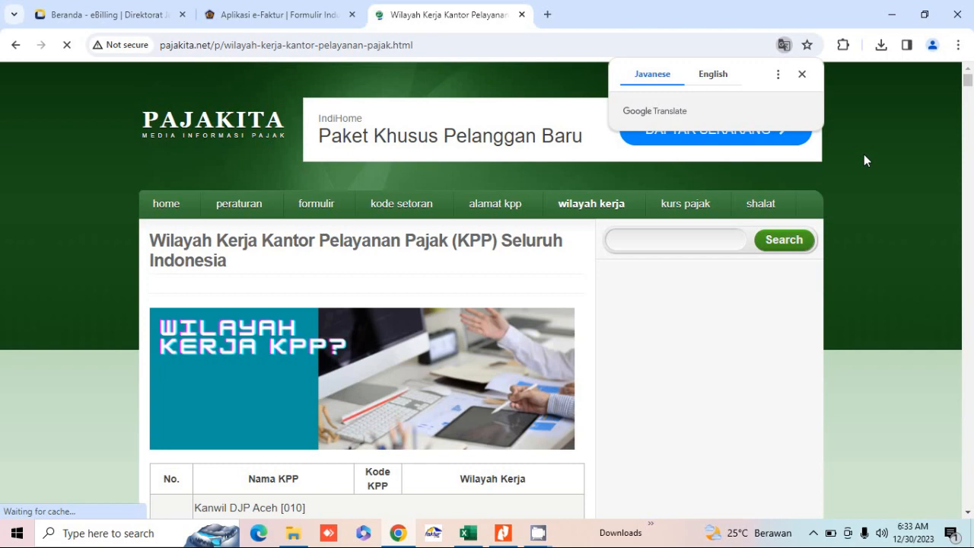
# Step: Find 'sorong' on the page and mark KPP Pratama Sorong's office code 951
pyautogui.click(959, 46)
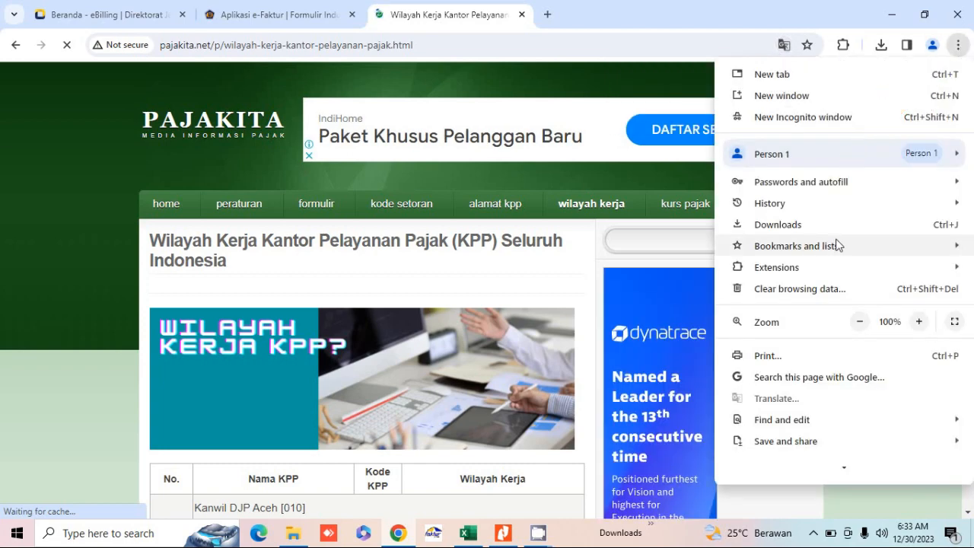
pyautogui.moveTo(756, 424)
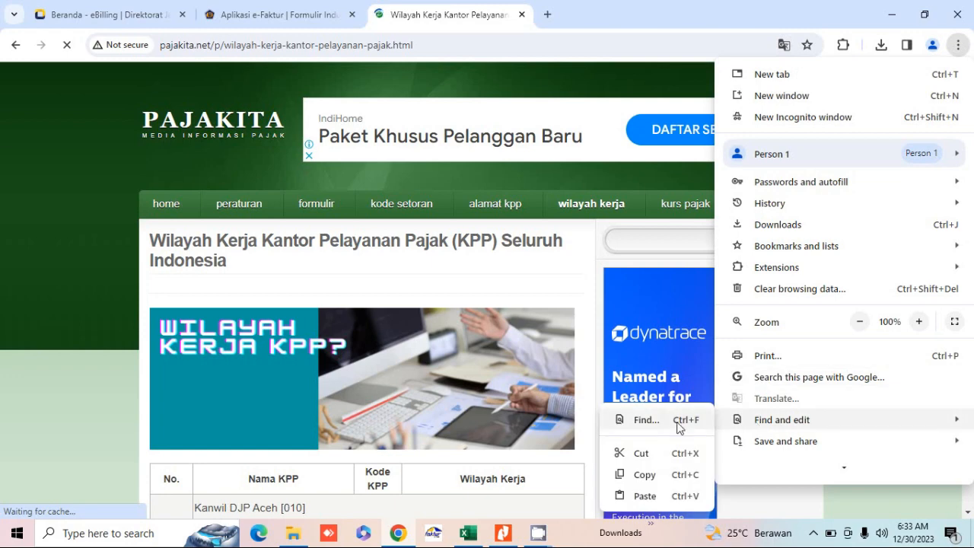
pyautogui.click(646, 420)
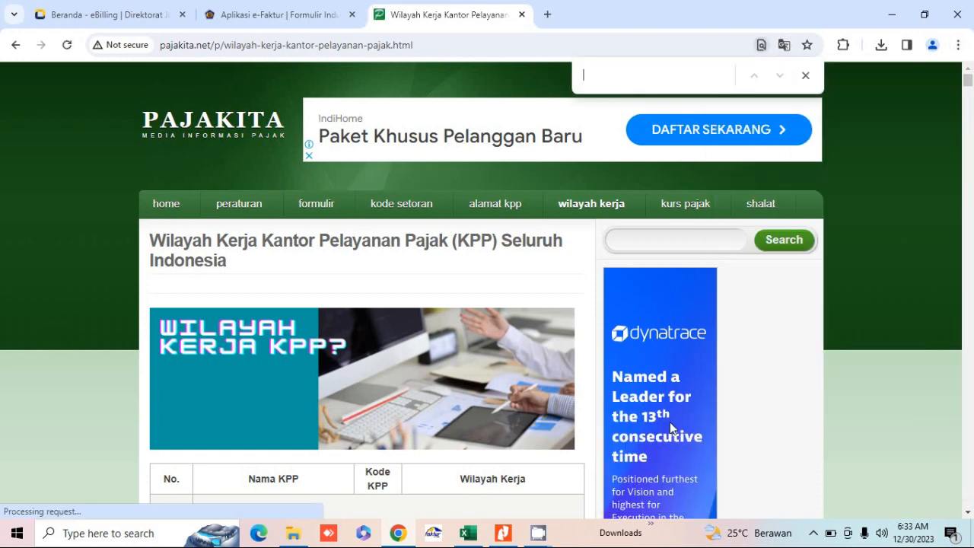
pyautogui.write('so')
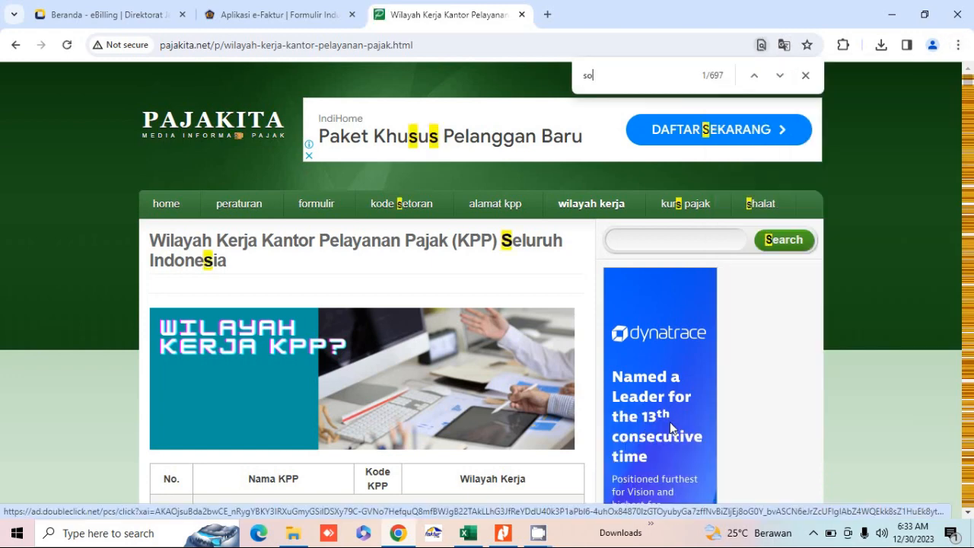
pyautogui.write('rong')
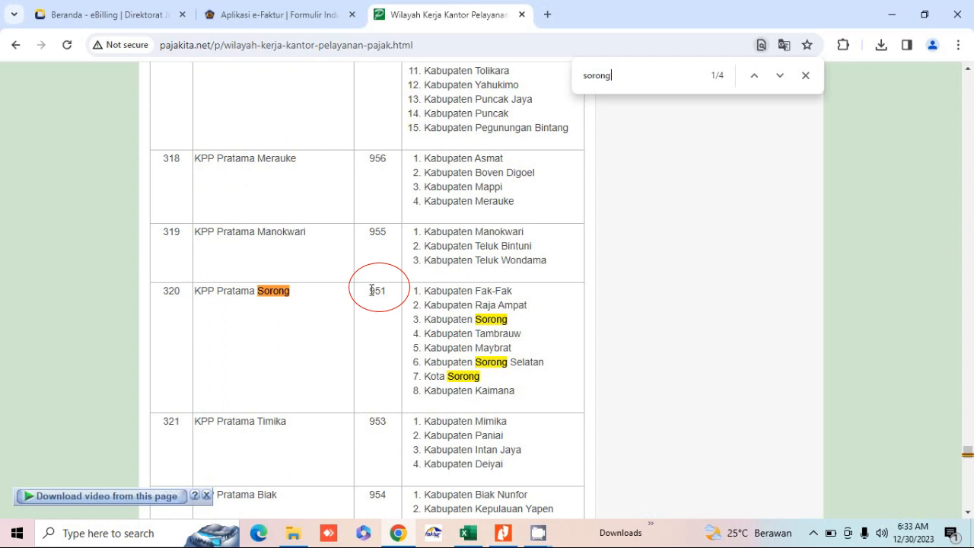
pyautogui.moveTo(368, 290); pyautogui.dragTo(388, 298)
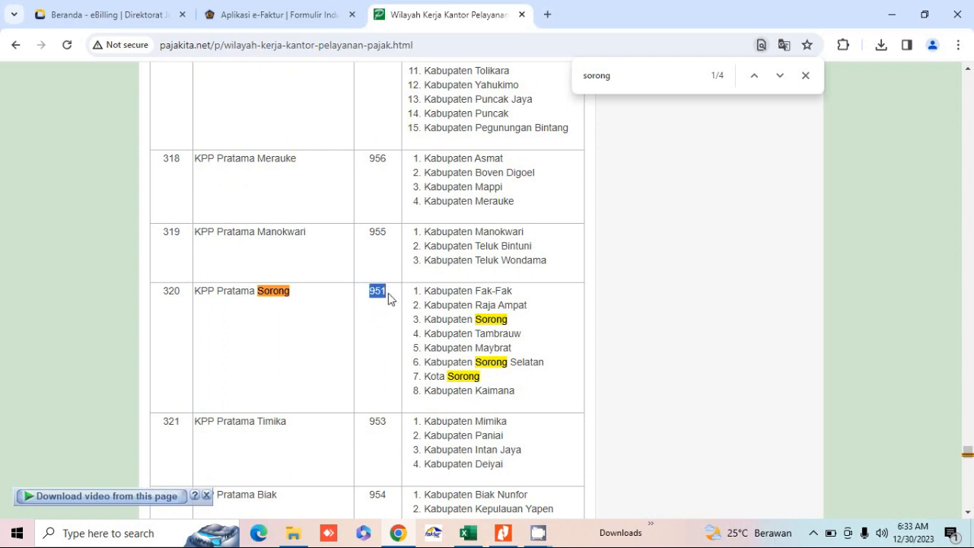
# Step: Complete the NPWP as 00.000.000.0-951.000 and enter the taxpayer's name and Sorong address
pyautogui.click(103, 16)
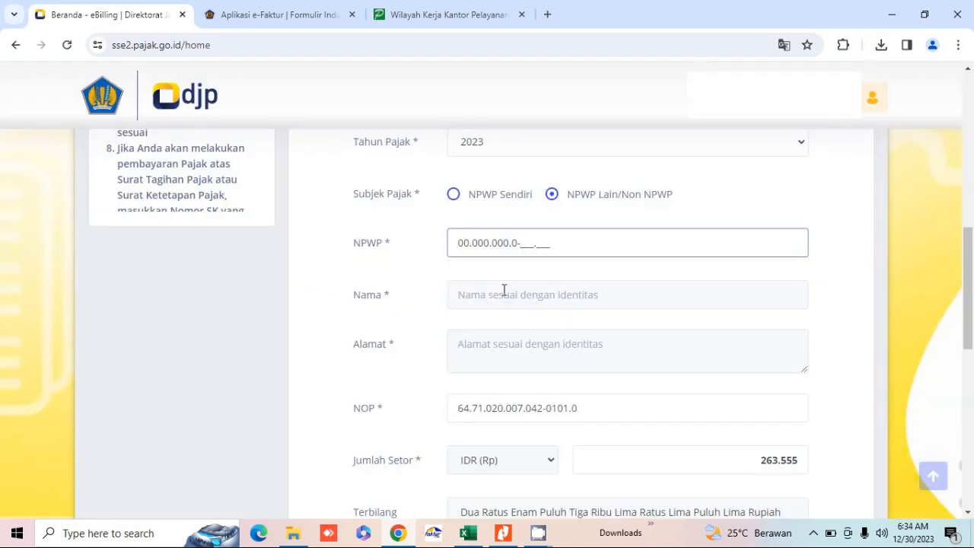
pyautogui.write('951.000')
pyautogui.click(503, 290)
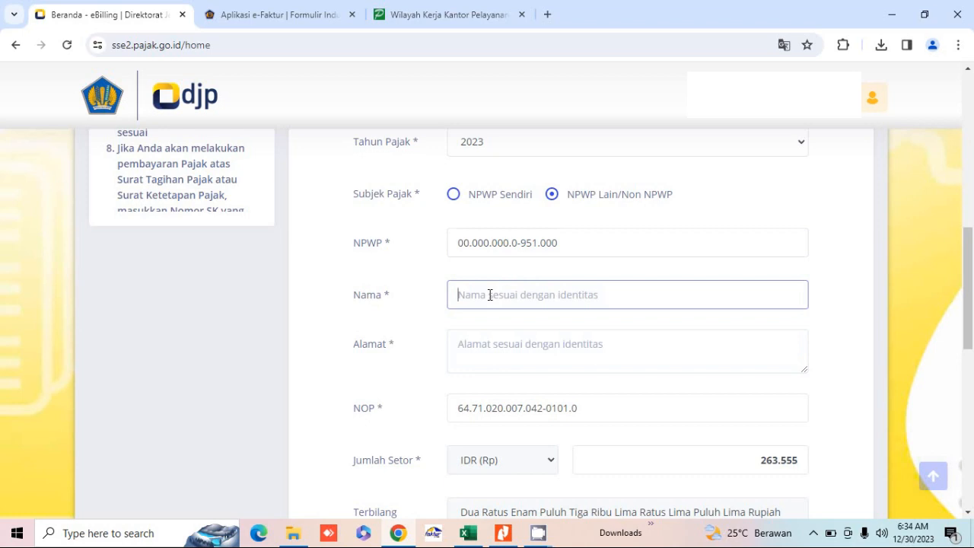
pyautogui.write('POROS BOR')
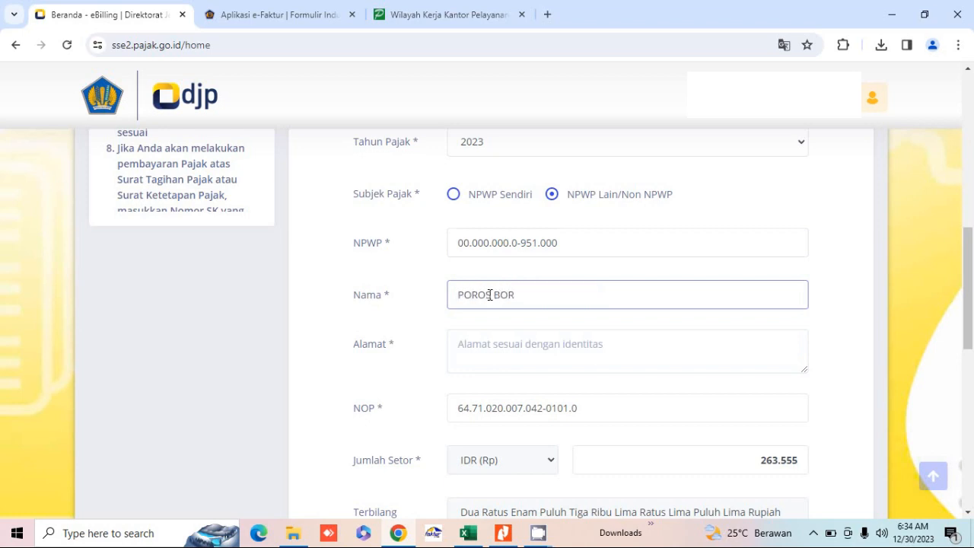
pyautogui.write('NEO')
pyautogui.click(507, 357)
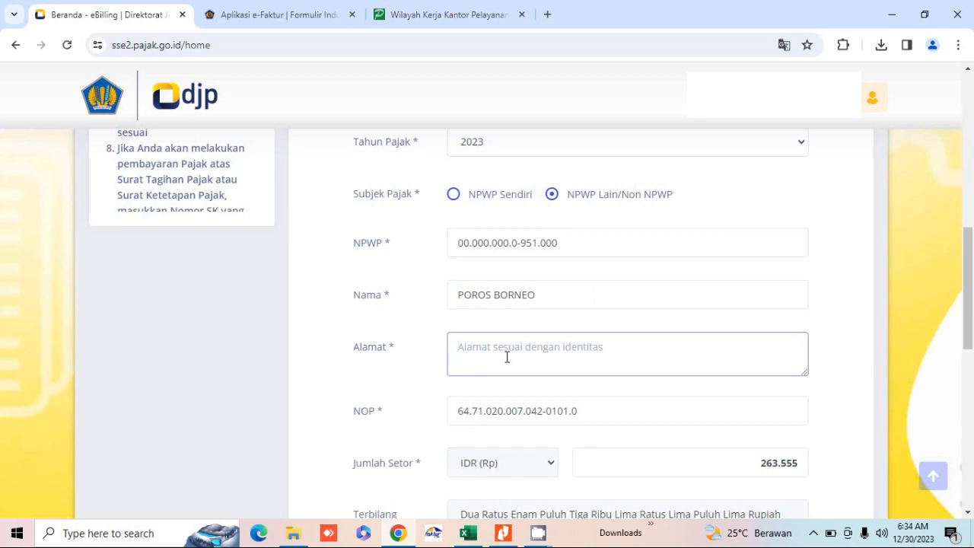
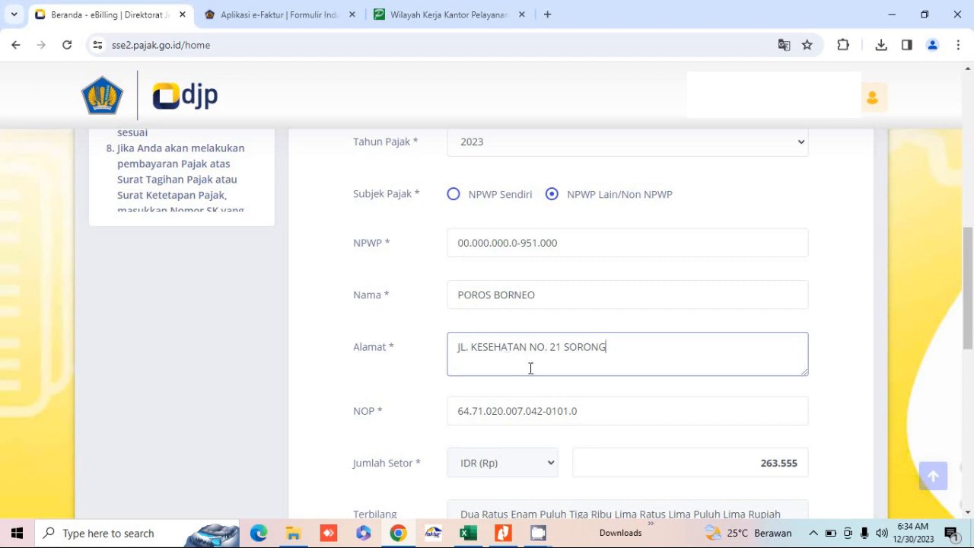
# Step: Select the NOP value and scroll down to the Buat Kode Billing button
pyautogui.tripleClick(604, 405)
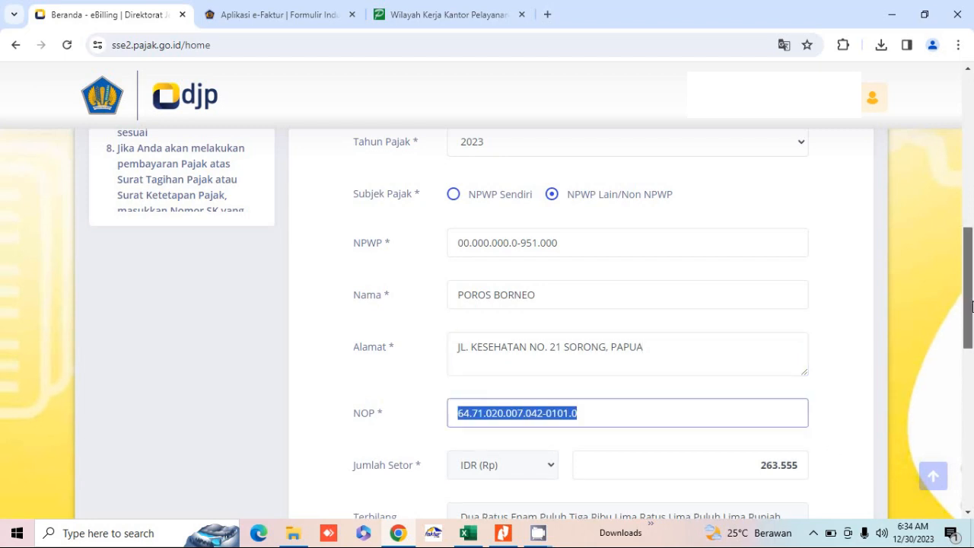
pyautogui.scroll(-2, 971, 301)
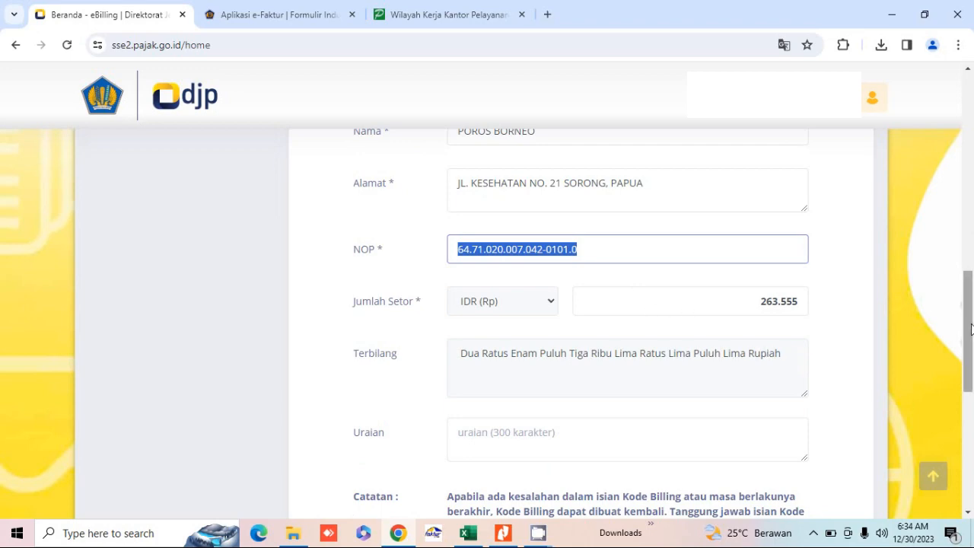
pyautogui.moveTo(972, 329); pyautogui.dragTo(972, 384)
# Step: Create the billing code by submitting the security code, then print the summary to PDF
pyautogui.click(789, 415)
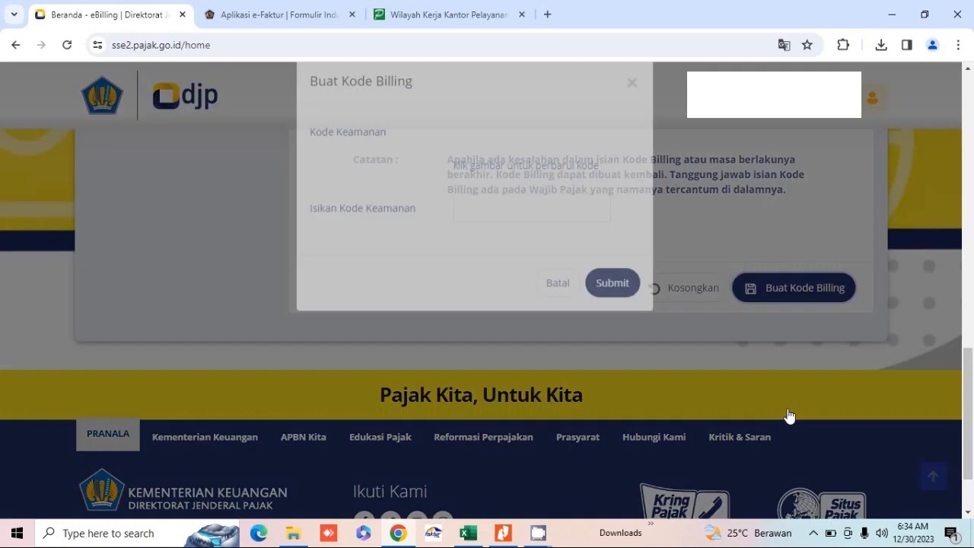
pyautogui.click(516, 228)
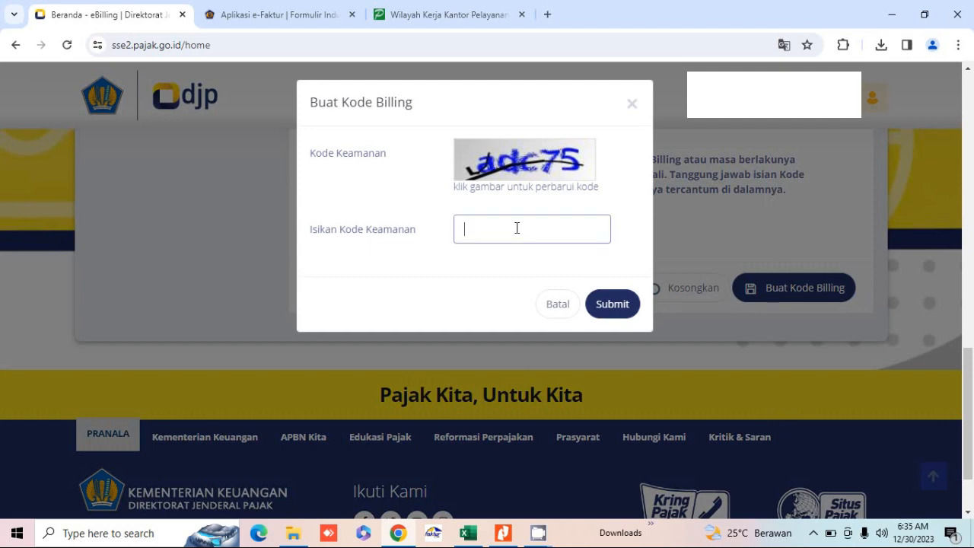
pyautogui.write('adc75')
pyautogui.click(606, 304)
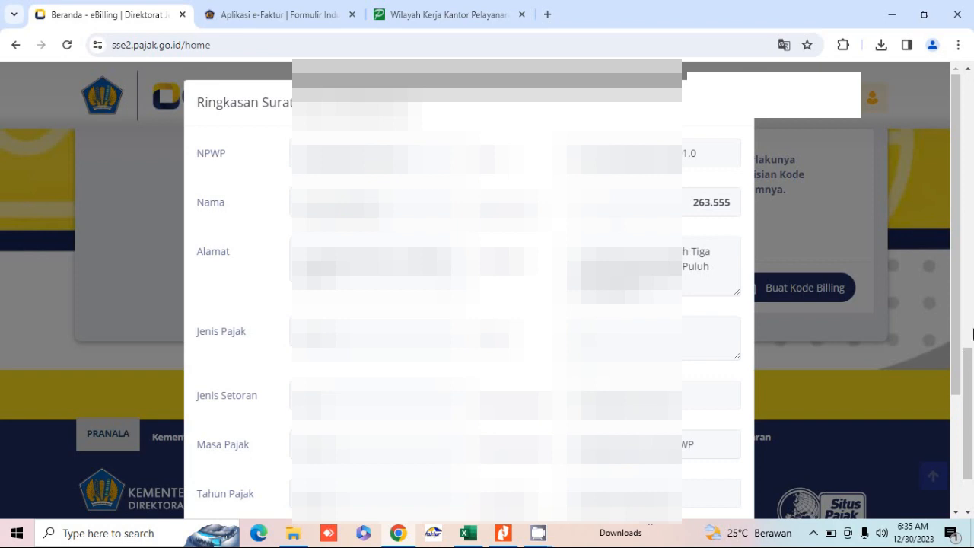
pyautogui.moveTo(958, 325); pyautogui.dragTo(958, 438)
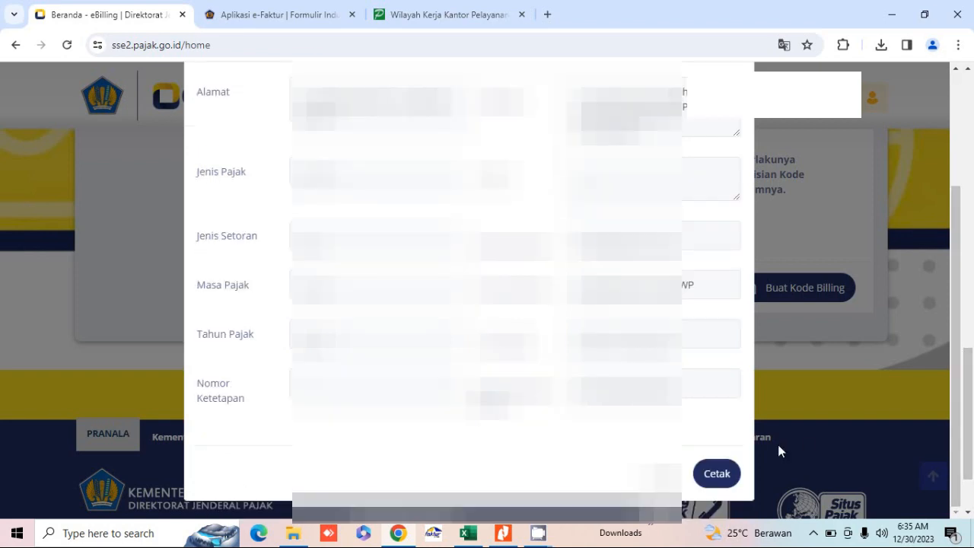
pyautogui.click(716, 474)
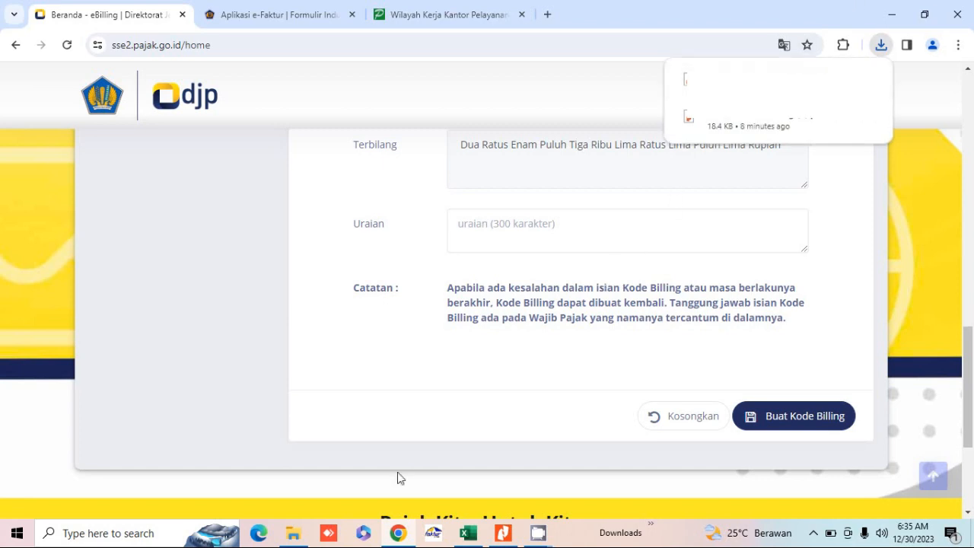
# Step: Open Cetakan Kode Billing (9) - Beda KPP.pdf from Downloads in Nitro Pro
pyautogui.click(293, 532)
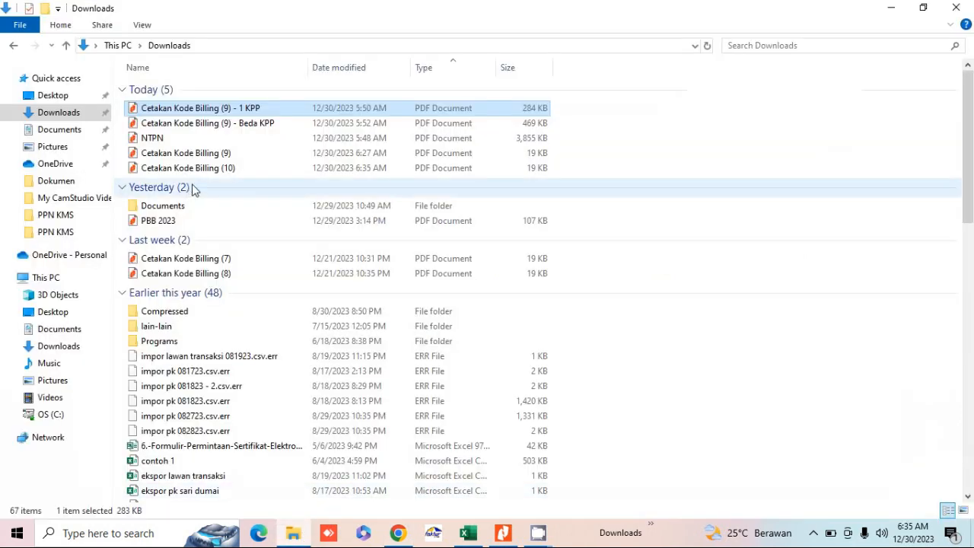
pyautogui.click(235, 125)
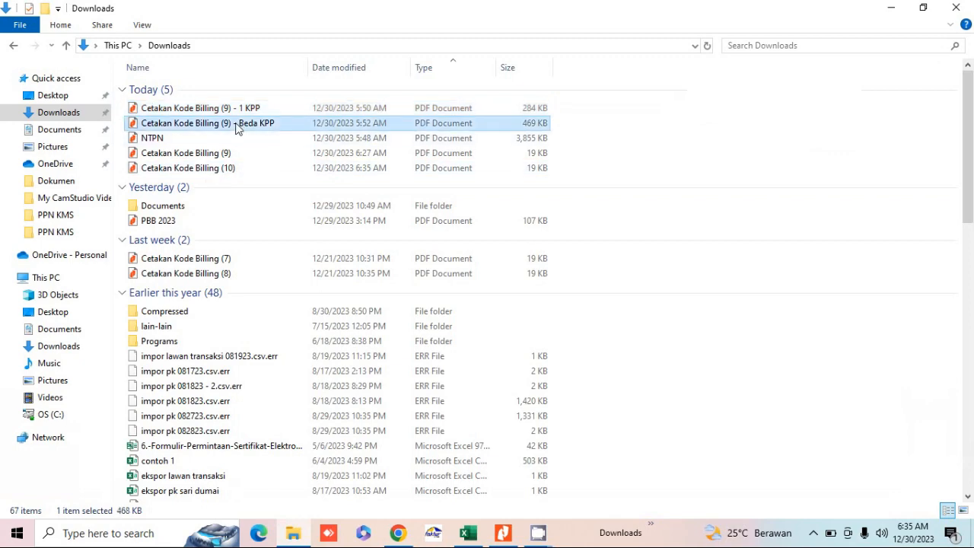
pyautogui.doubleClick(236, 126)
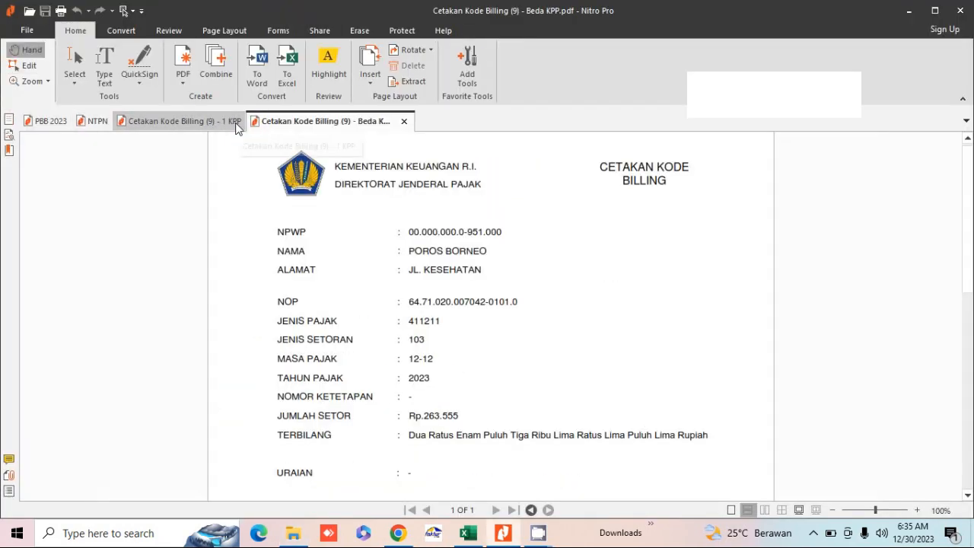